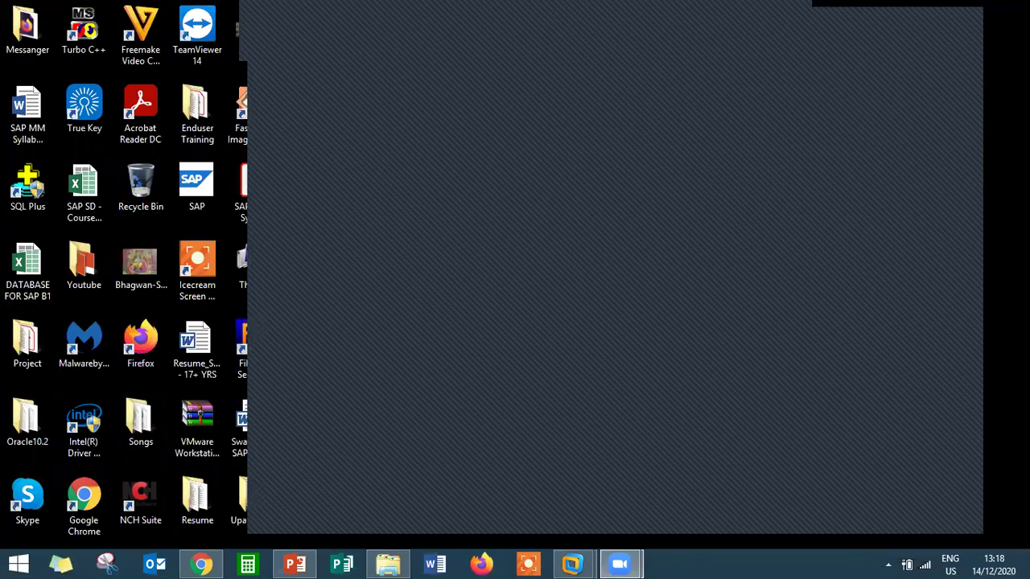
Bring up the batch management presentation and display slide 2, 'Material Batch'
click(296, 563)
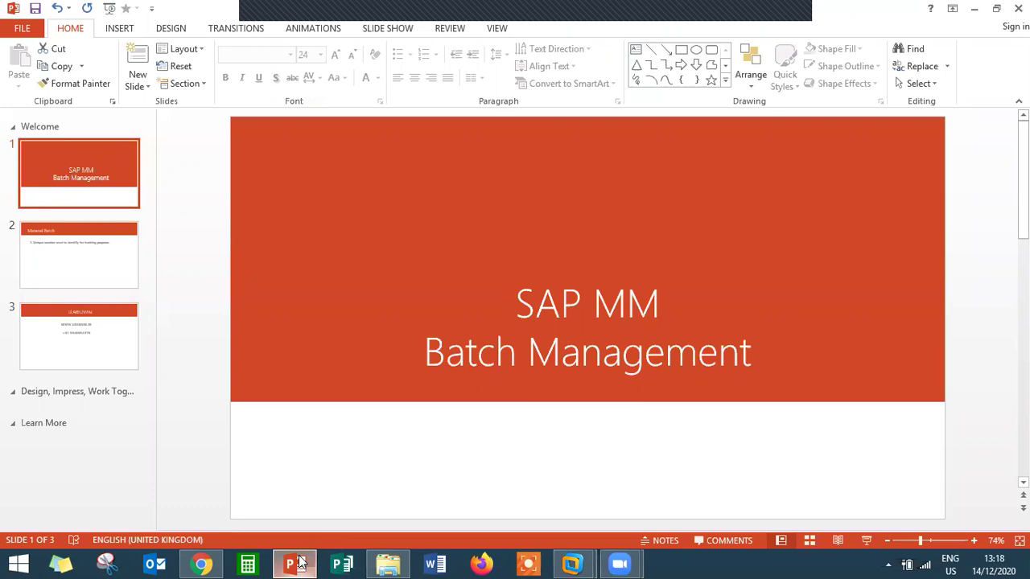
click(86, 258)
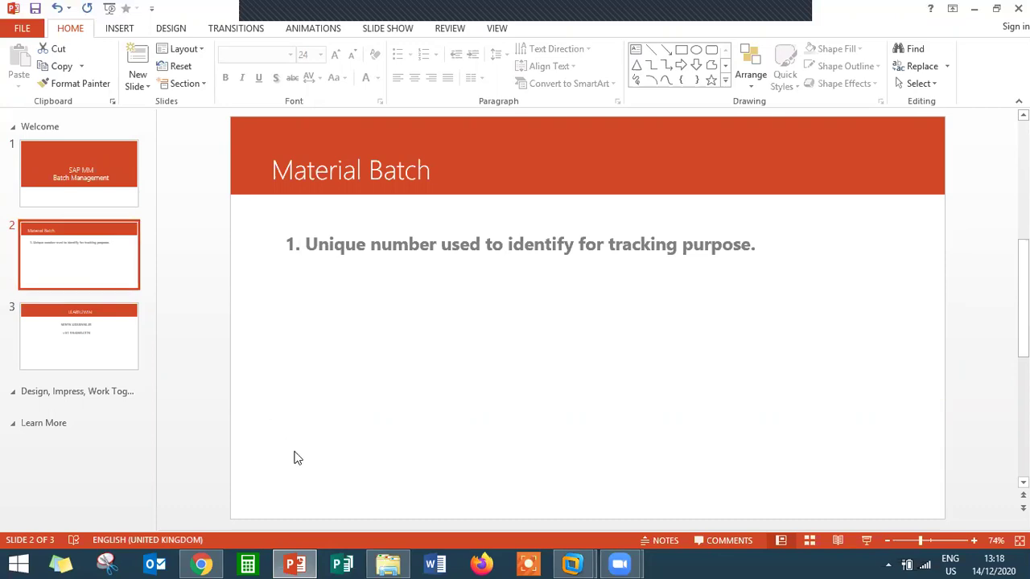
Switch to the SAP session and leave the Display Batch screen
mouse_move(569, 563)
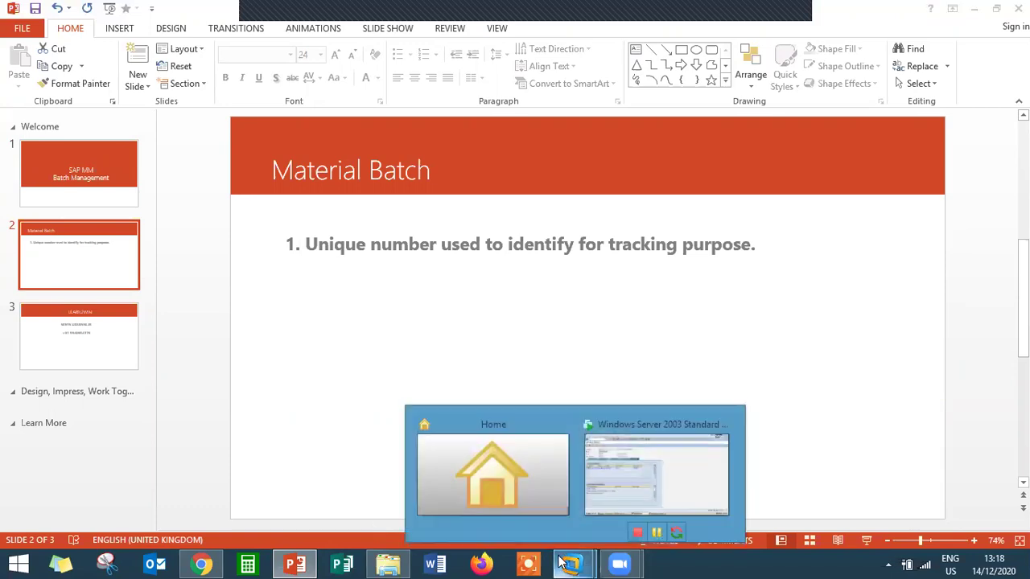
click(639, 475)
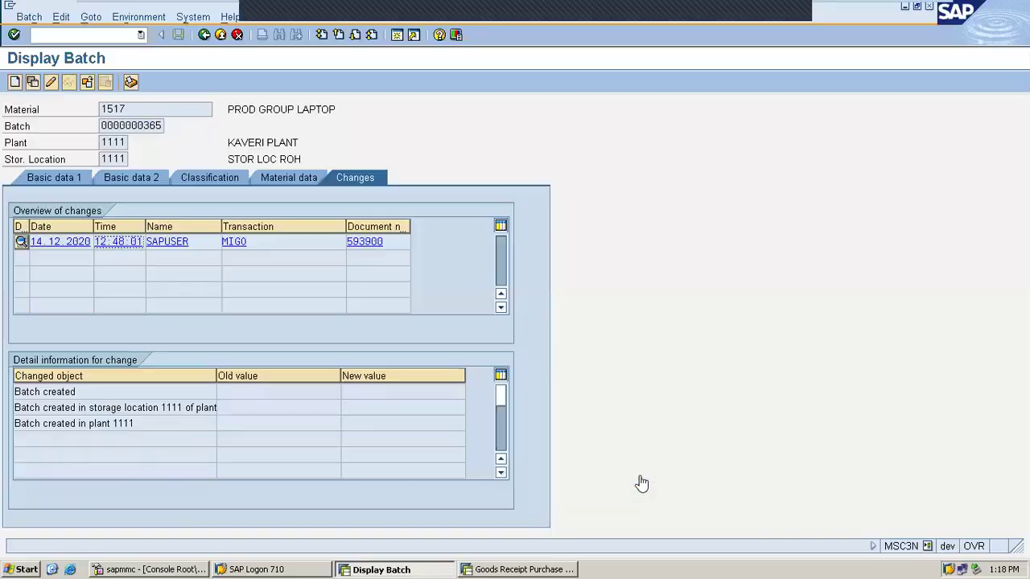
click(219, 35)
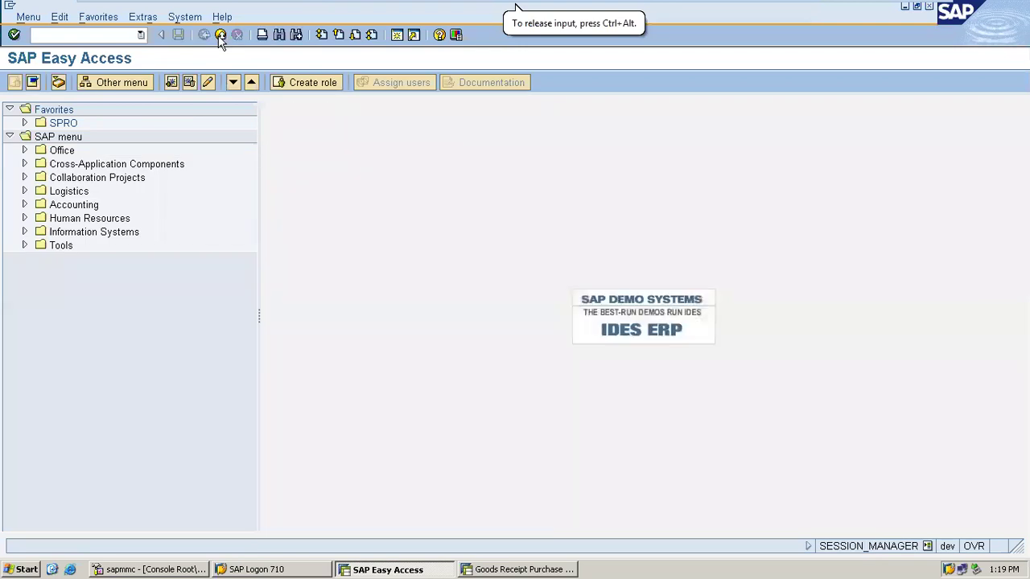
Run MM01 for raw material 1518, selecting views for plant 1111 and storage location 1111
click(57, 33)
text(MM01)
key(Return)
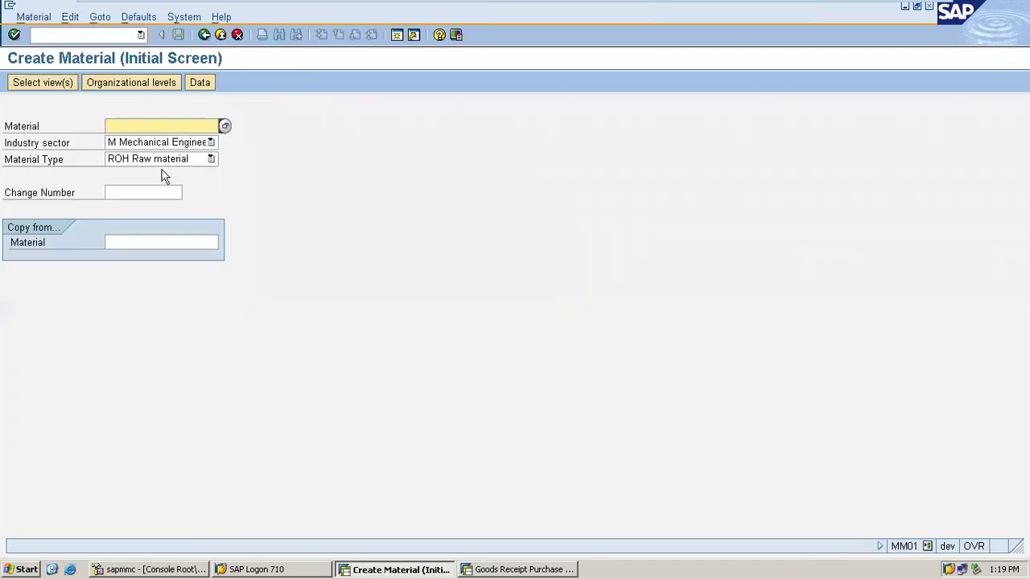
click(134, 88)
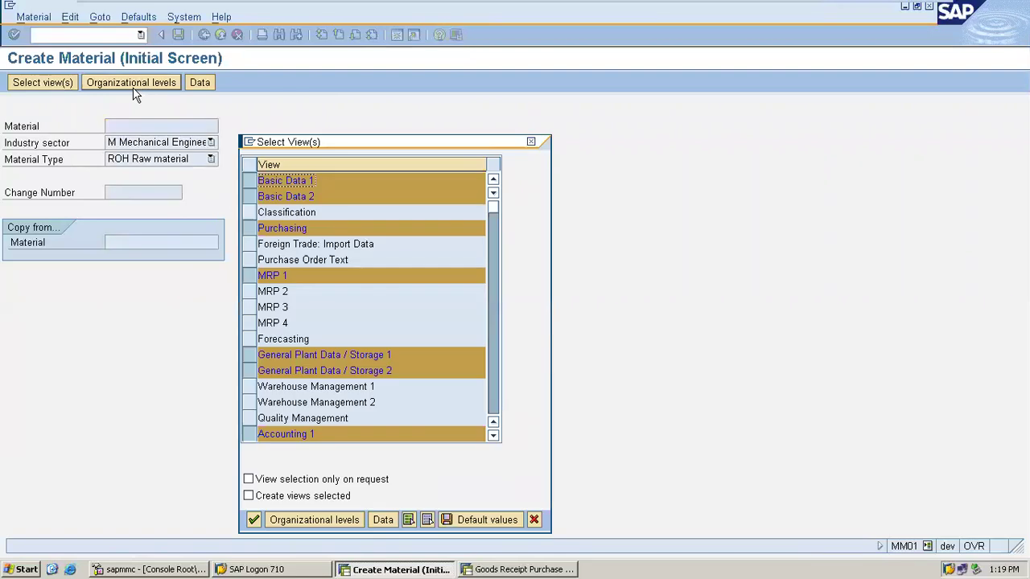
key(Return)
key(Return)
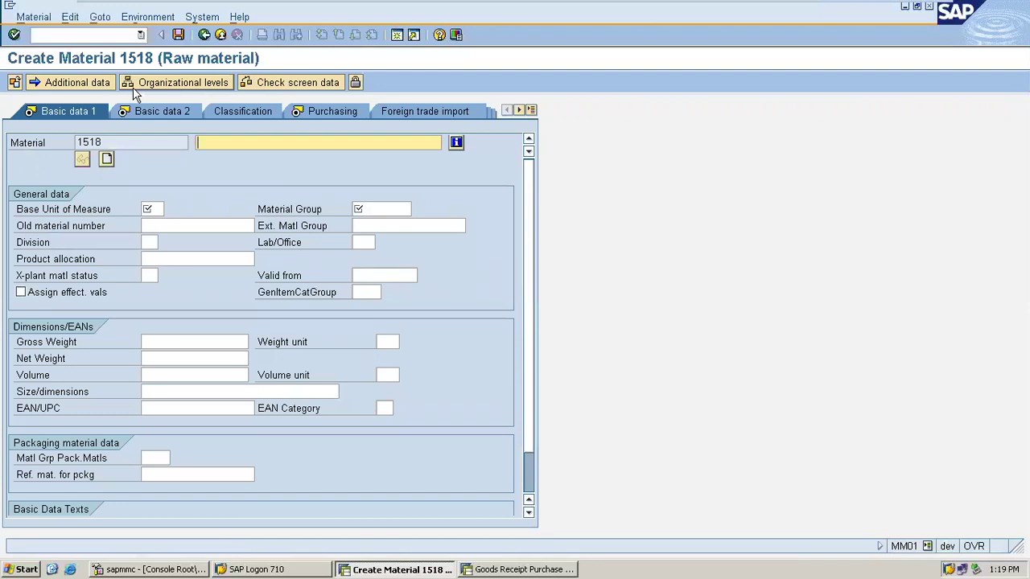
Fill Basic data with description PROD GROUP LAPTOP, base unit EA and material group 0001
key(BackSpace)
key(Down)
key(Return)
key(BackSpace)
key(Down)
key(Return)
key(Return)
key(BackSpace)
key(Down)
key(Return)
key(Return)
key(Return)
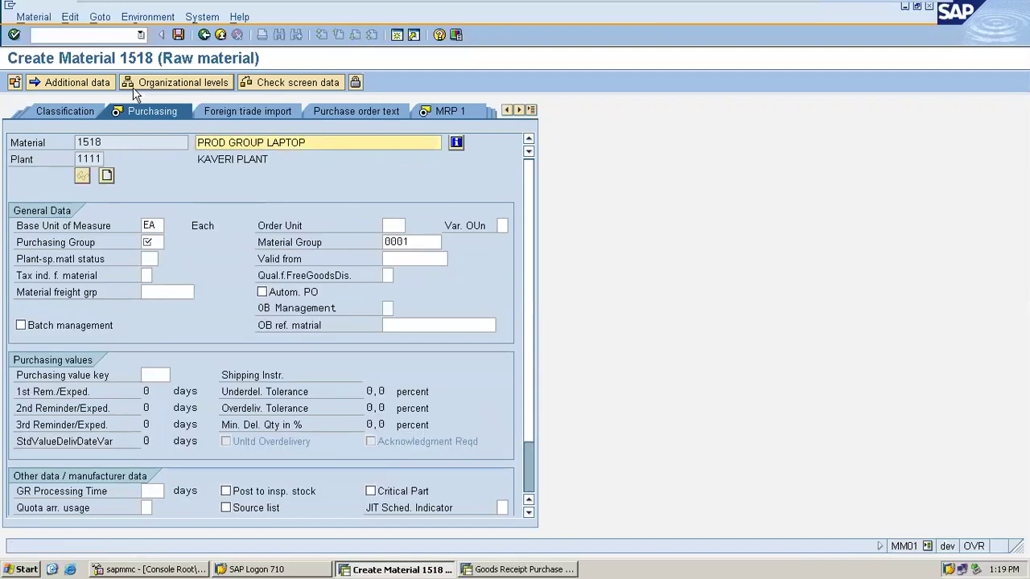
Set purchasing group 000 and MRP type ND, advancing through the views to Accounting 1
key(Return)
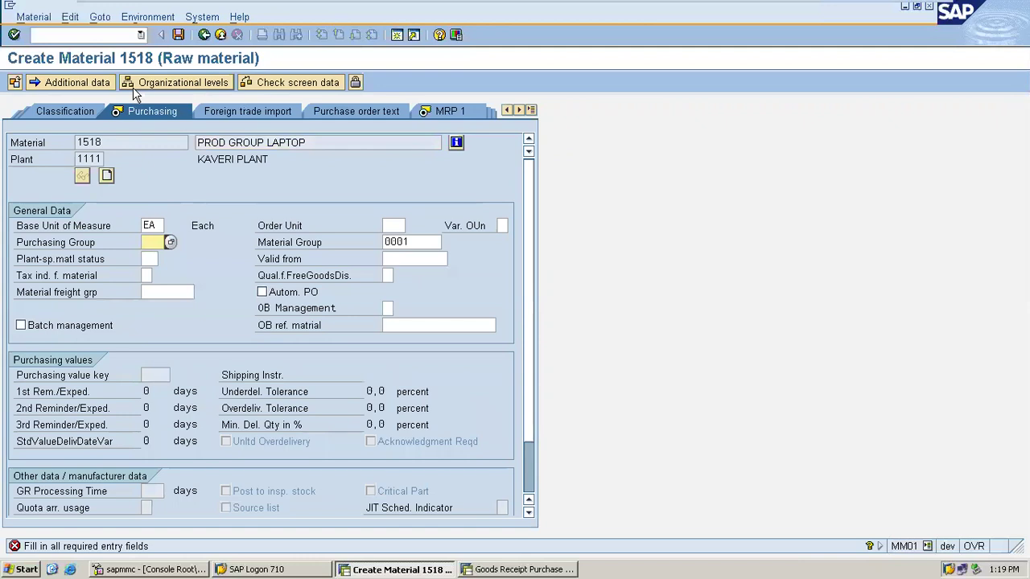
text(000)
key(Return)
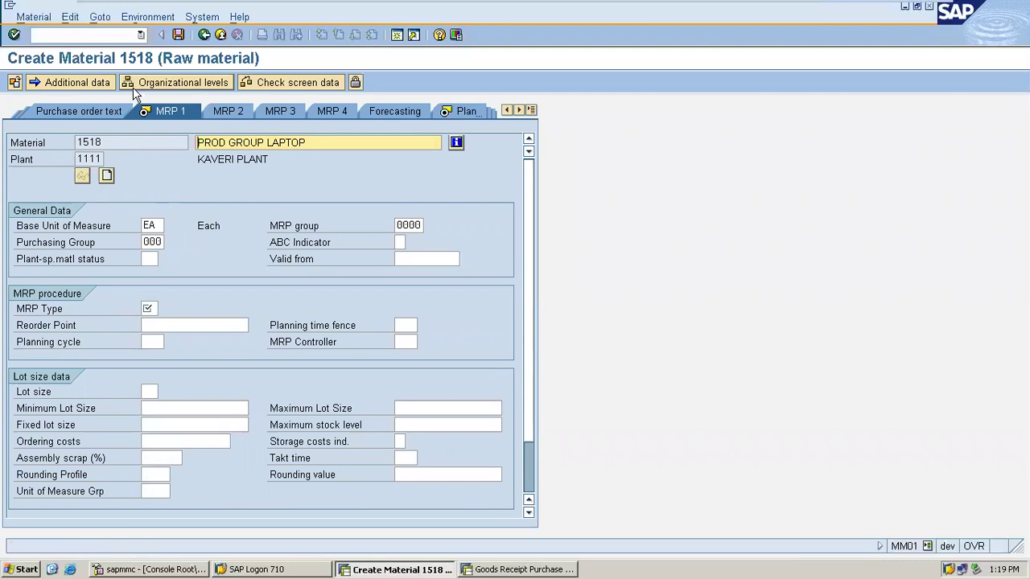
key(Return)
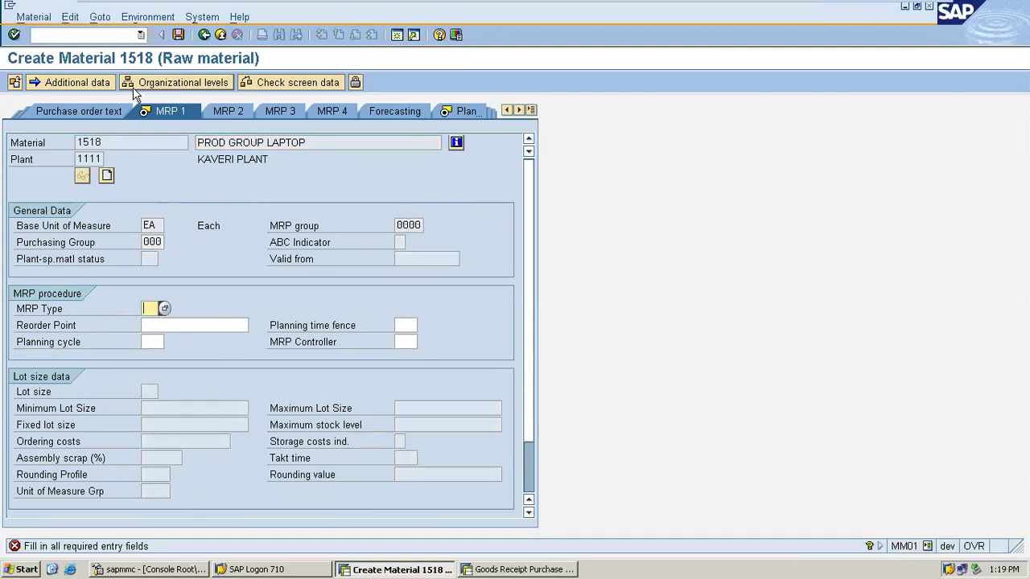
text(ND)
key(Return)
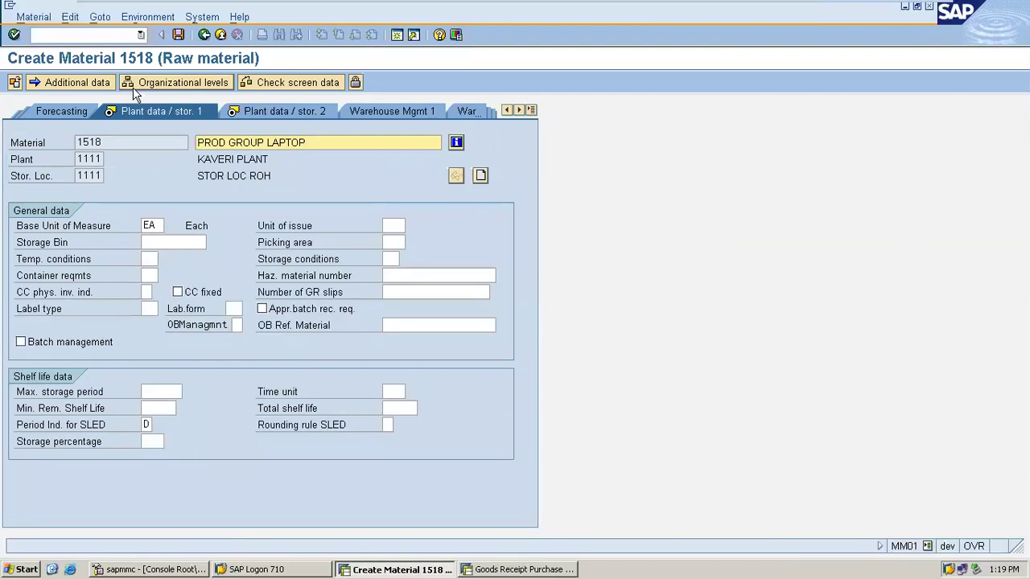
key(Return)
key(Return)
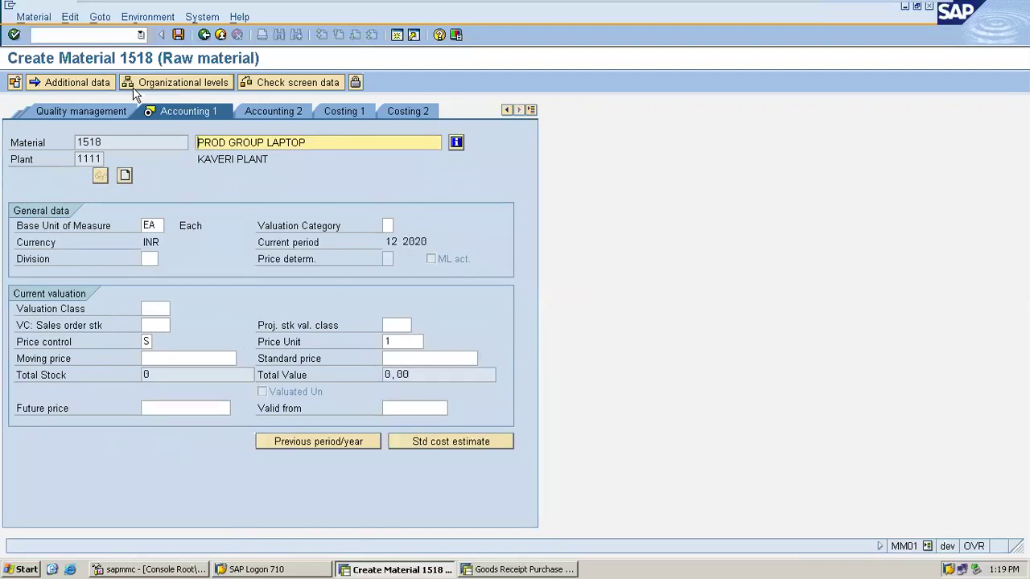
Choose valuation class 3000, enter planned delivery time 1, and save material 1518
key(Return)
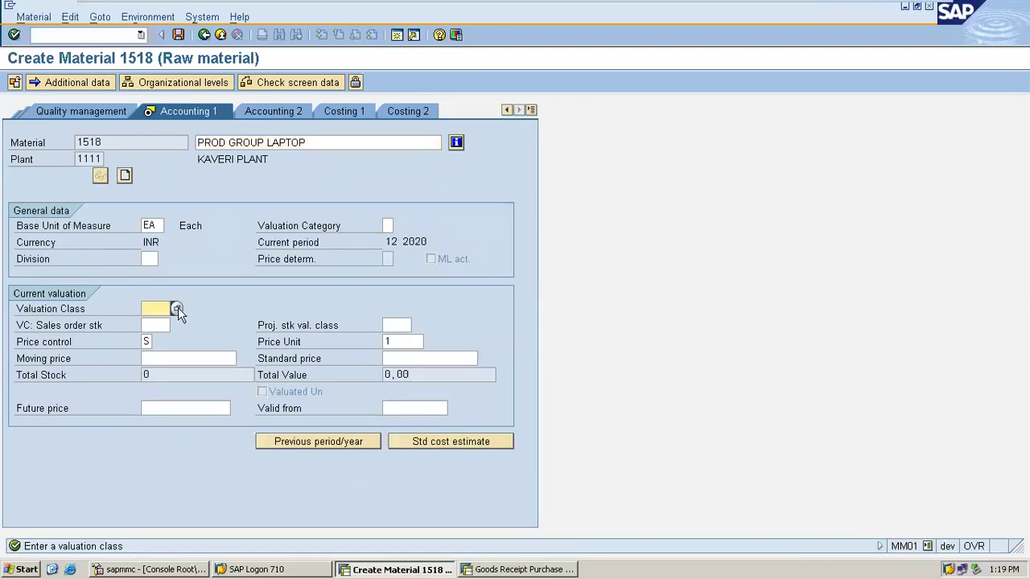
click(177, 308)
double_click(71, 109)
key(Return)
key(Return)
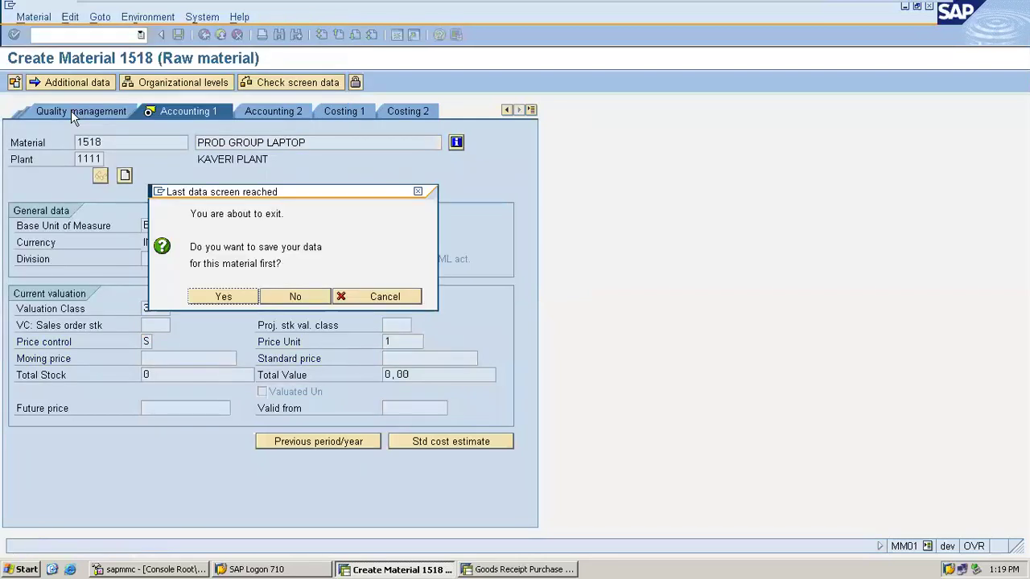
key(Return)
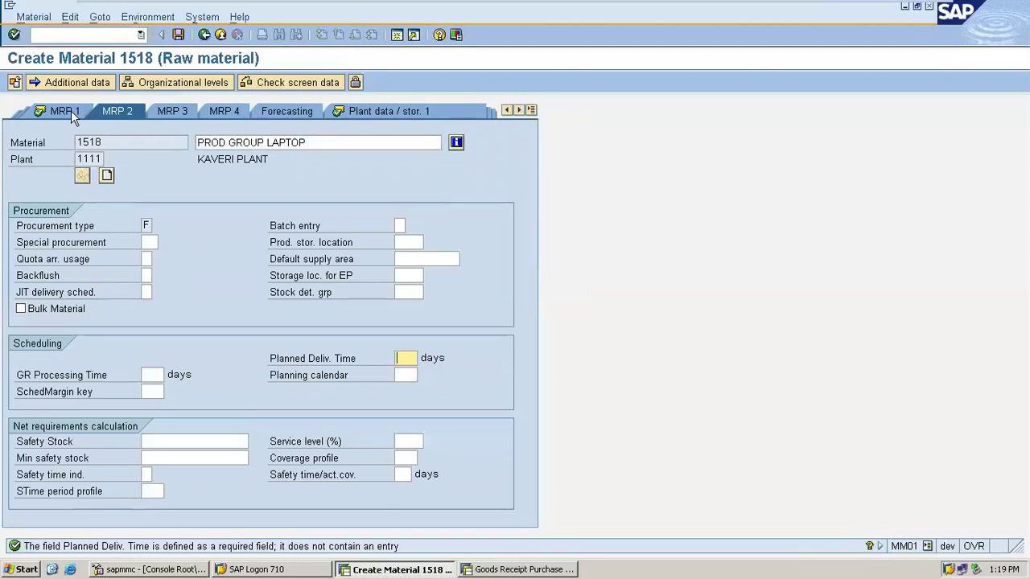
text(1)
key(Return)
key(Return)
key(Return)
key(Return)
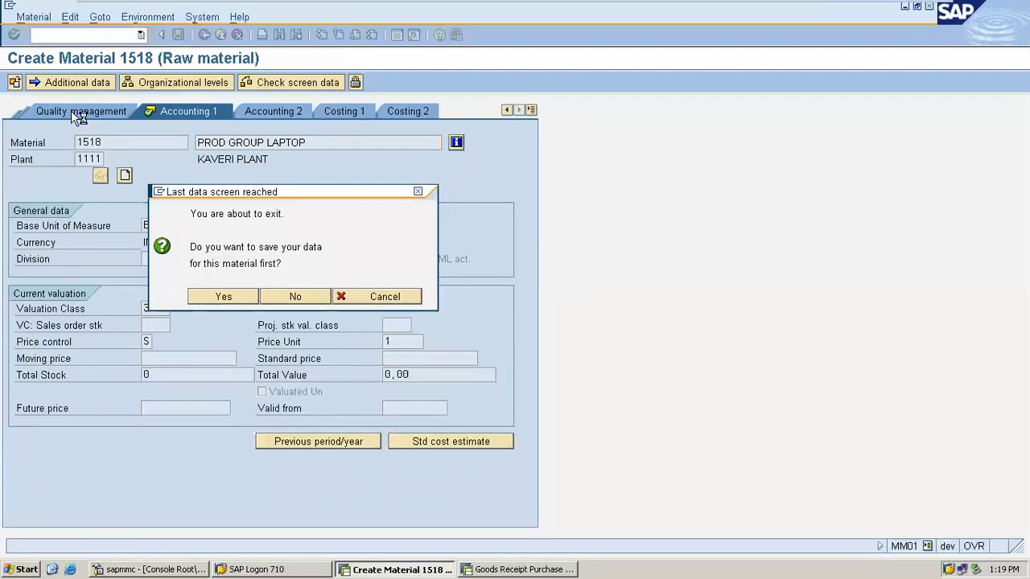
key(Return)
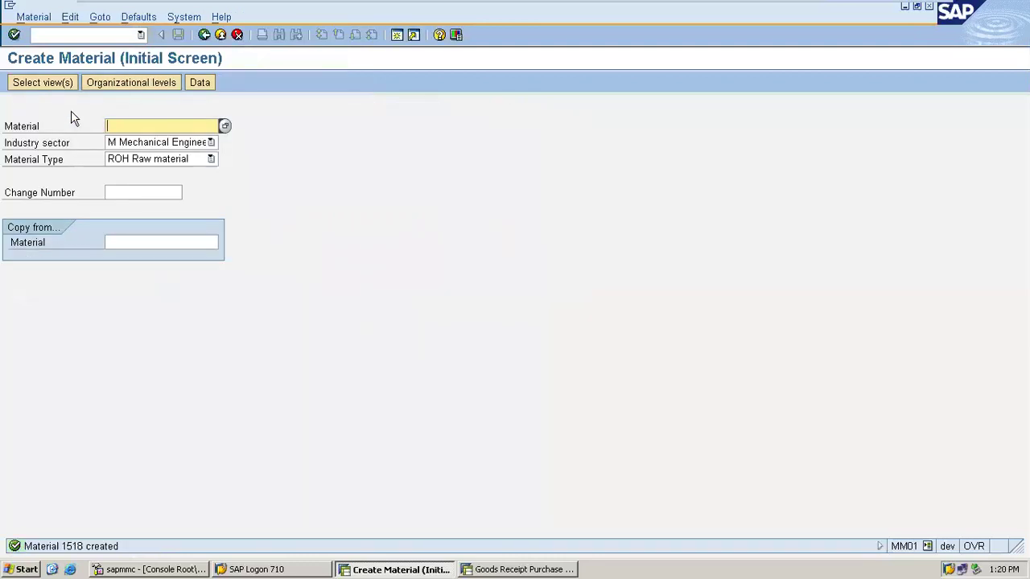
Start an ME21N standard PO for vendor 121 with purchasing organization 1111 and group 000
click(221, 38)
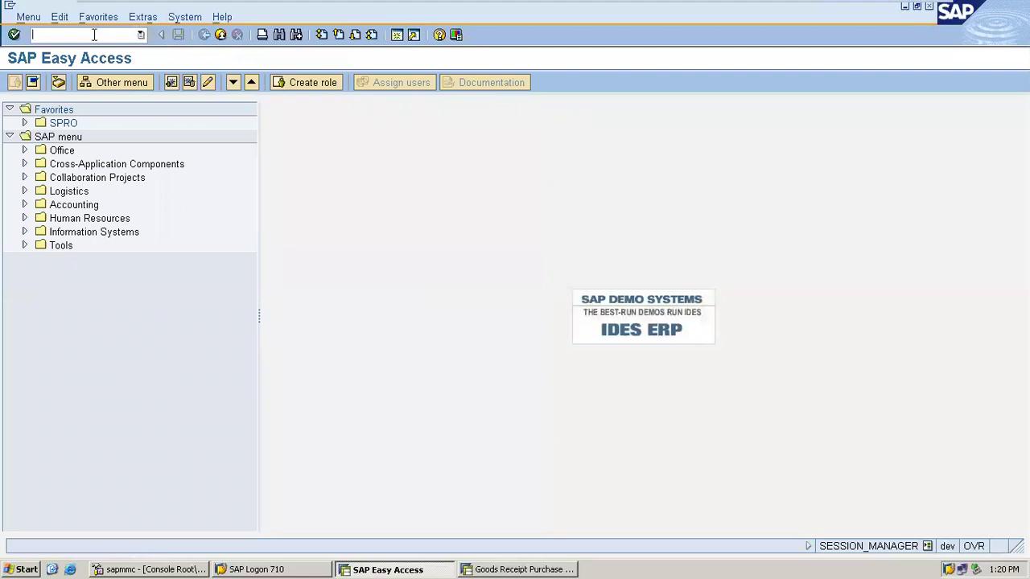
text(ME21N)
key(Return)
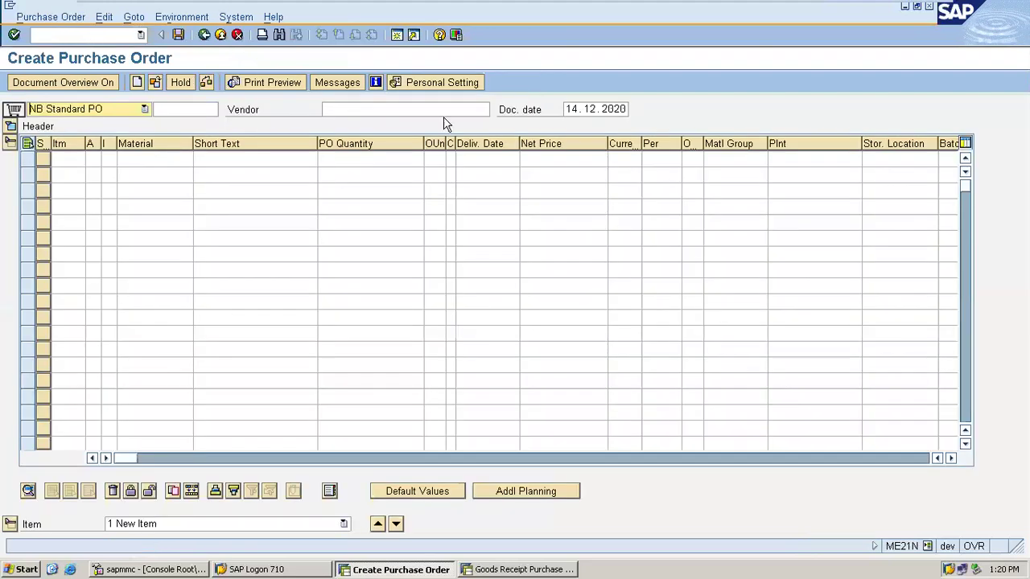
click(429, 109)
key(Down)
key(Down)
key(Return)
key(Return)
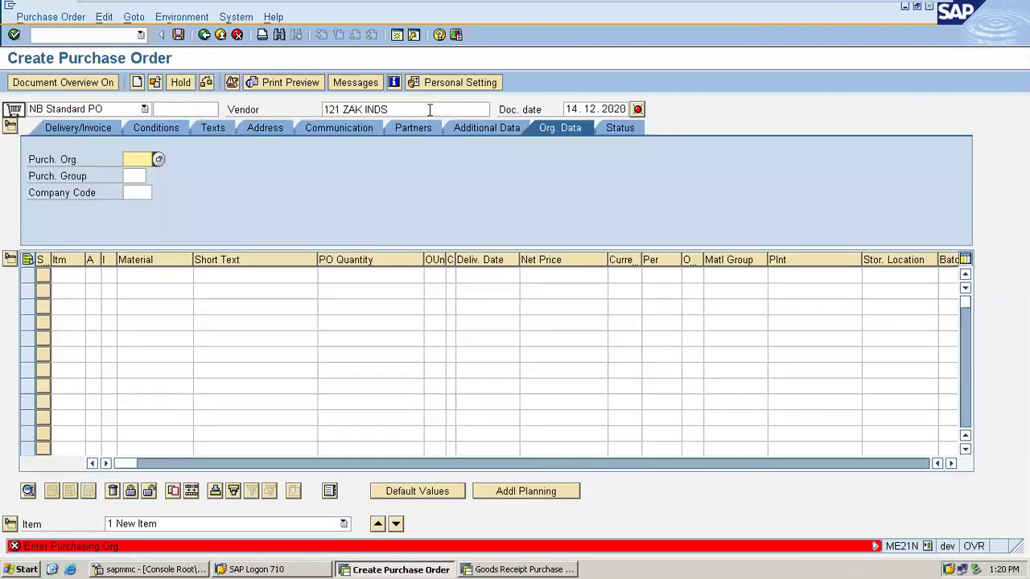
text(1)
key(Down)
key(Return)
text(000)
key(Return)
click(165, 276)
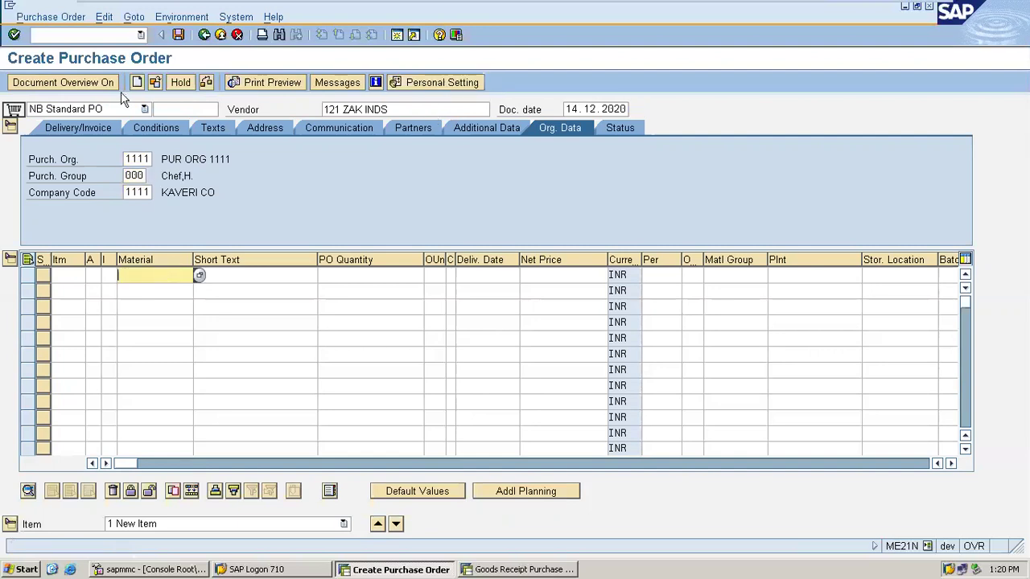
In MM02, tick Batch management on material 1518's Purchasing view for plant 1111 and save
click(93, 32)
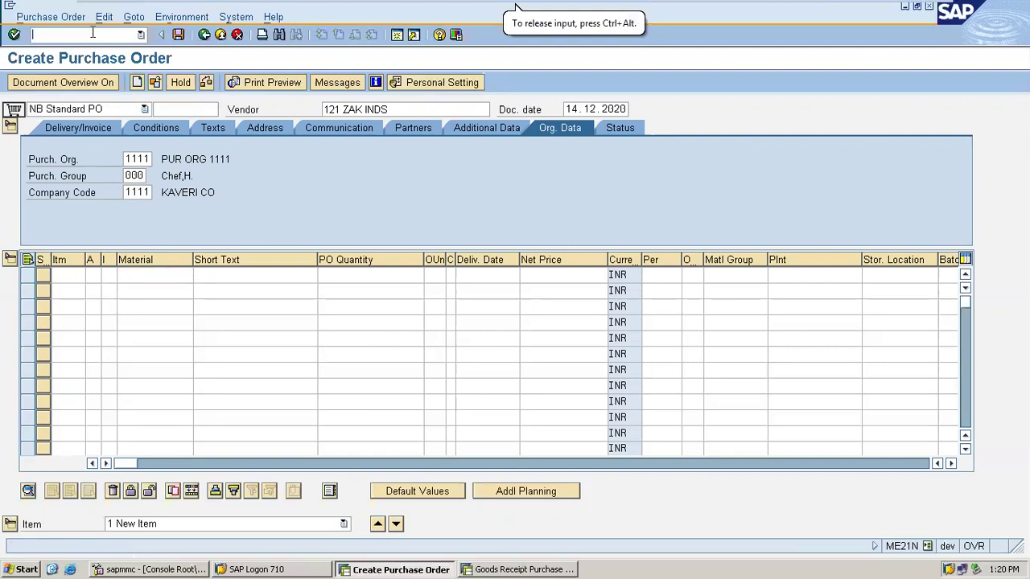
text(/N)
key(Return)
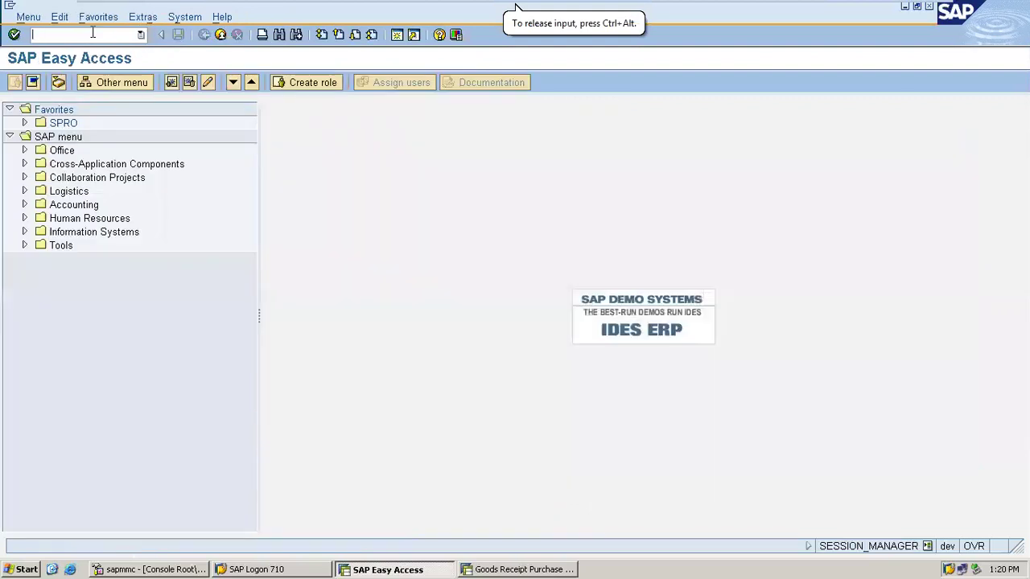
text(MM02)
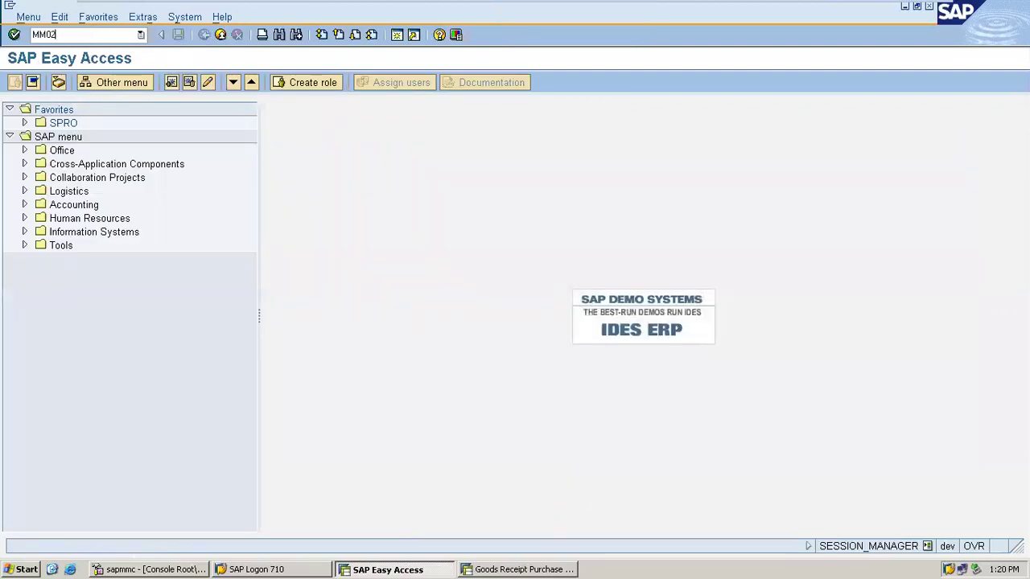
key(Return)
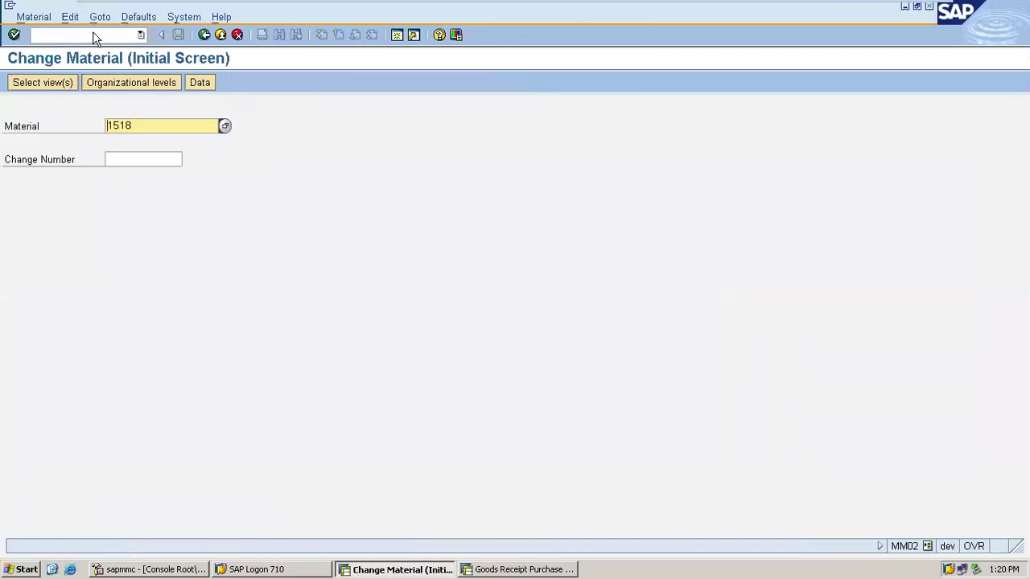
key(Return)
key(Return)
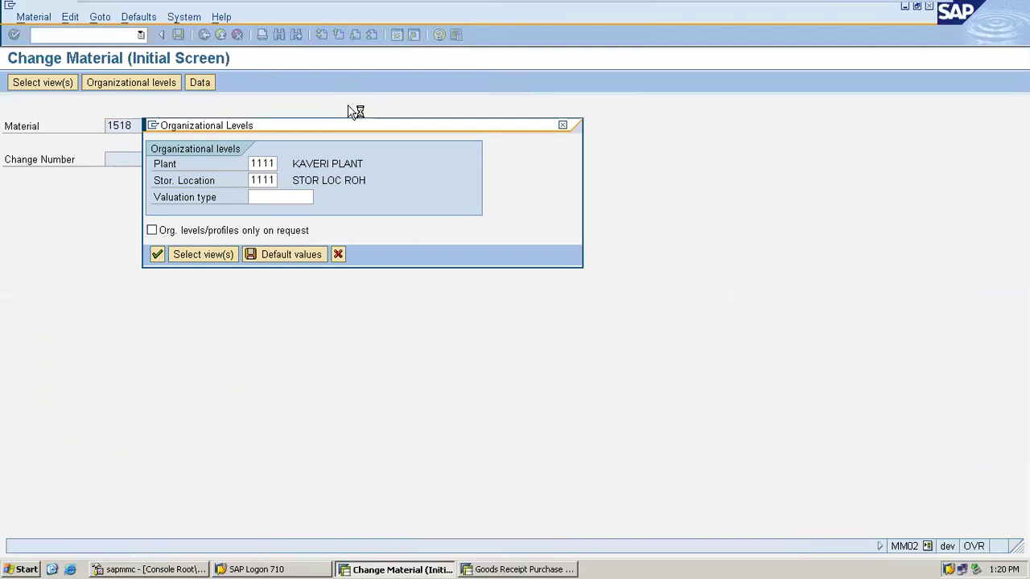
key(Return)
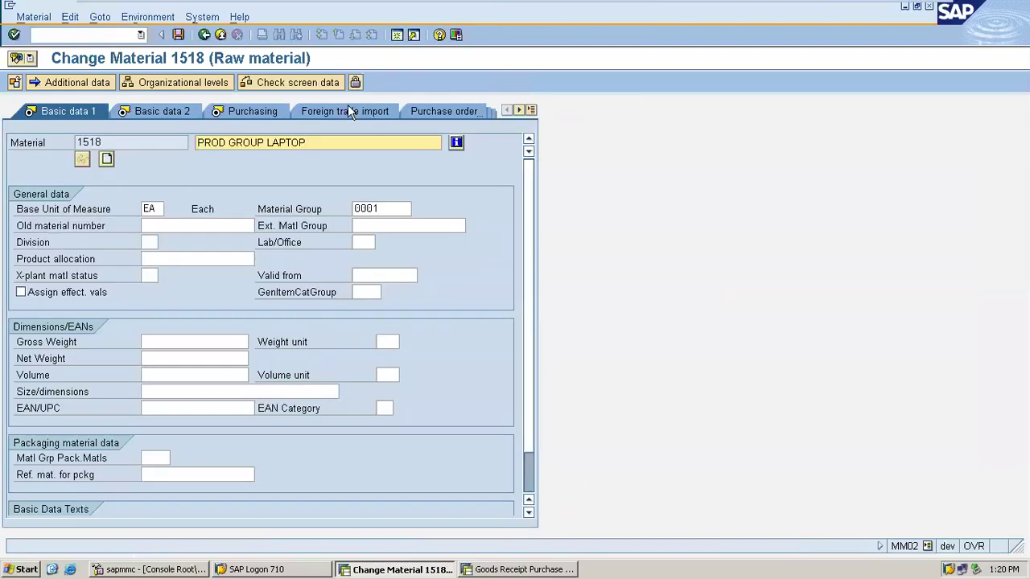
click(531, 111)
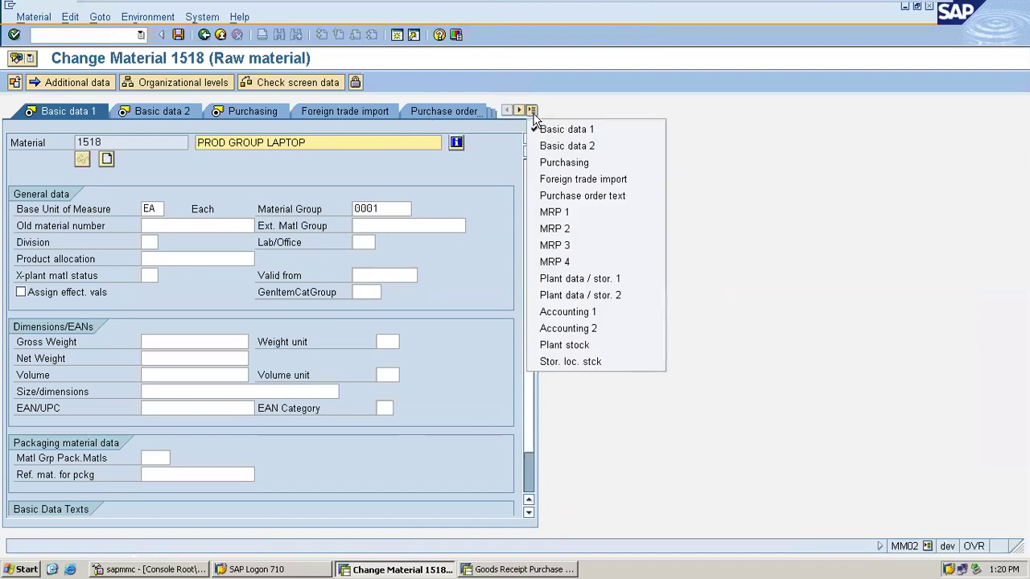
click(546, 162)
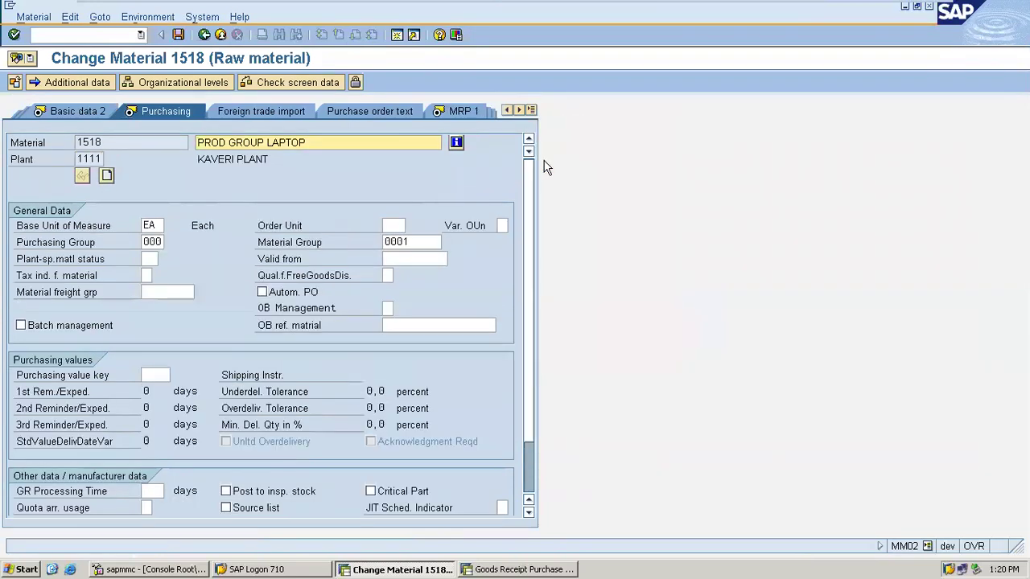
click(92, 327)
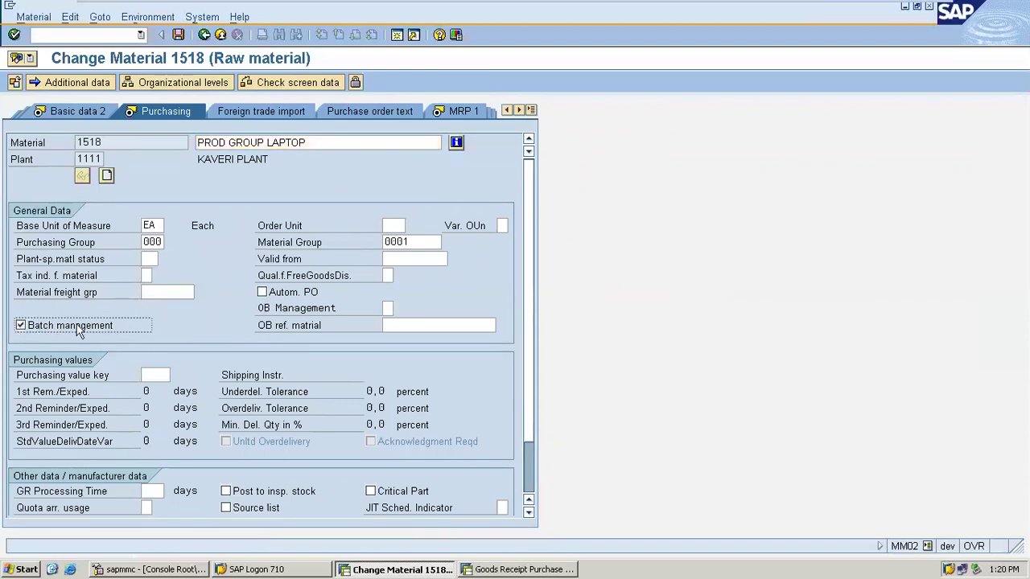
key(Return)
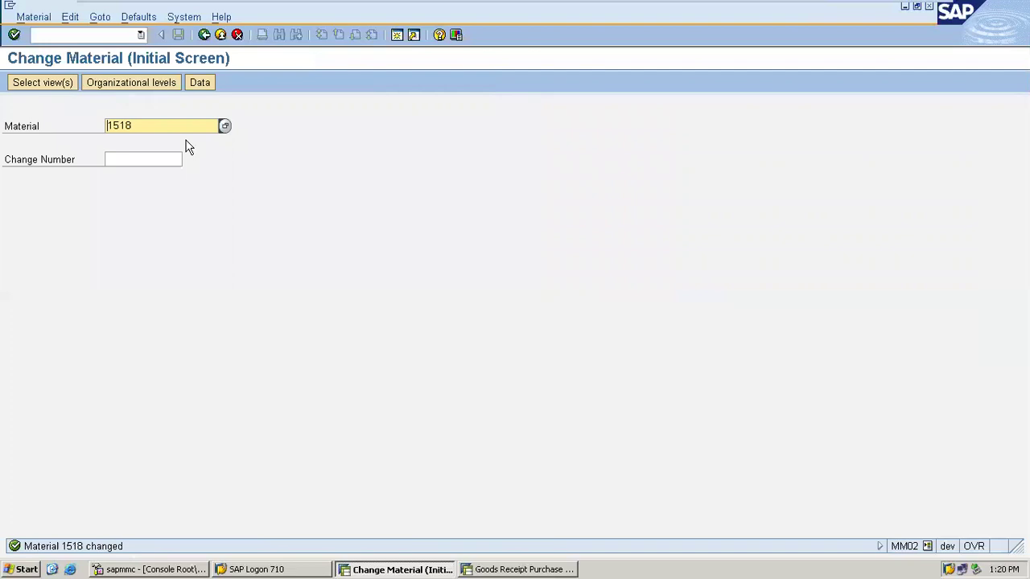
Run ME21 with vendor ZAK INDS, purchasing organization 1111 and purchasing group 000
click(221, 36)
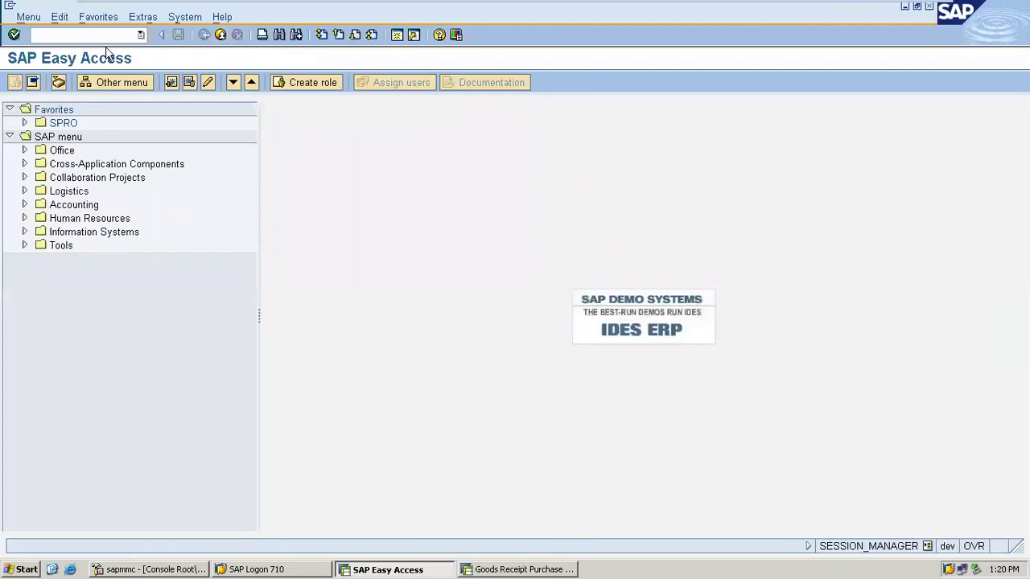
text(ME21N)
key(Return)
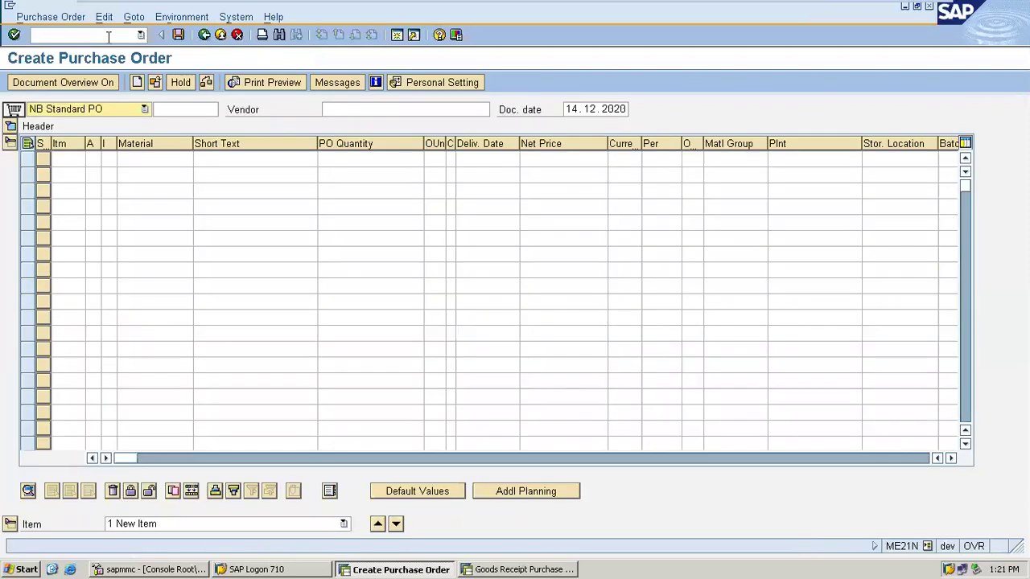
click(369, 109)
key(Down)
key(Return)
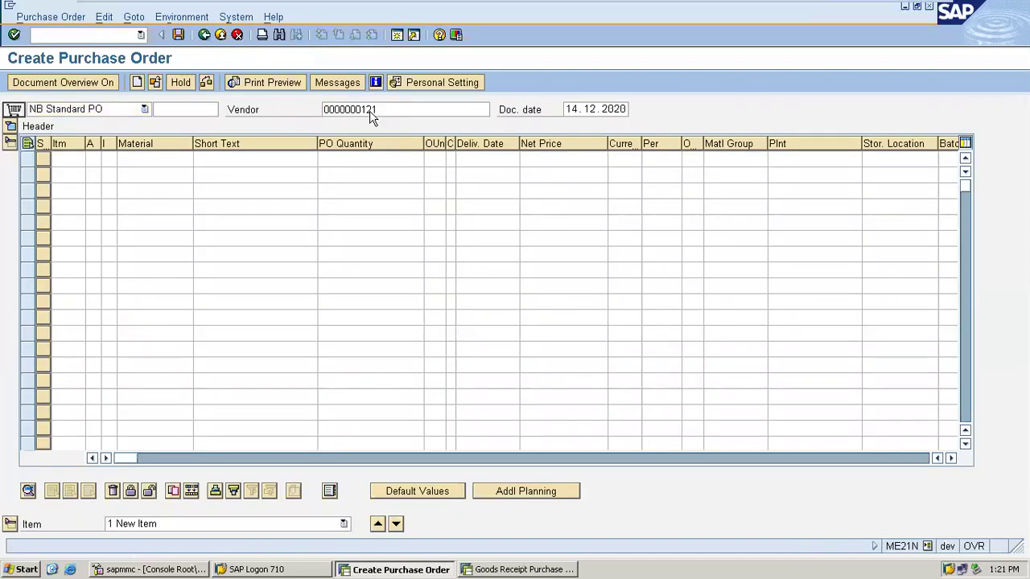
key(Return)
text(1)
key(Down)
key(Return)
key(Return)
click(155, 179)
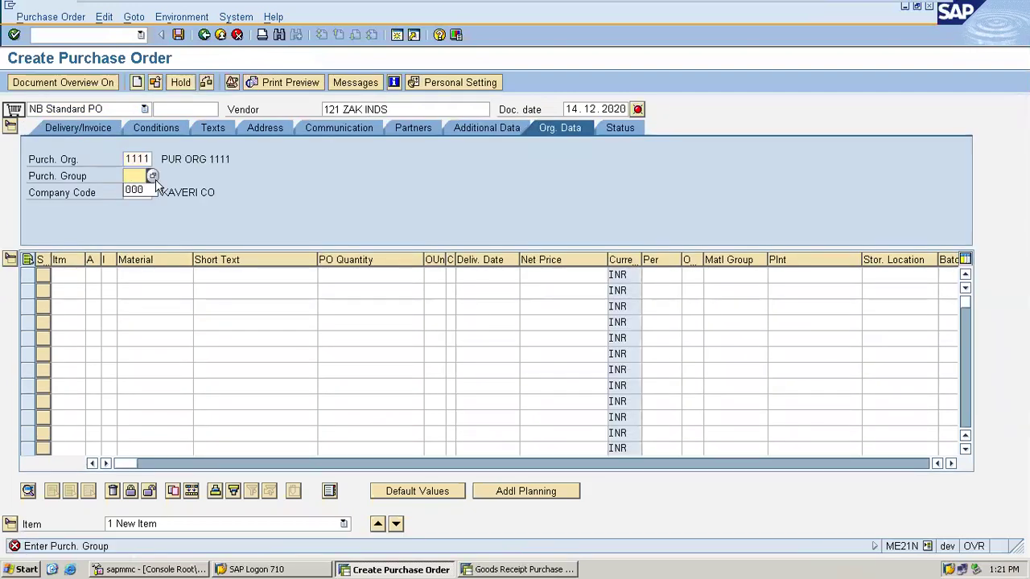
key(Down)
key(Return)
key(Return)
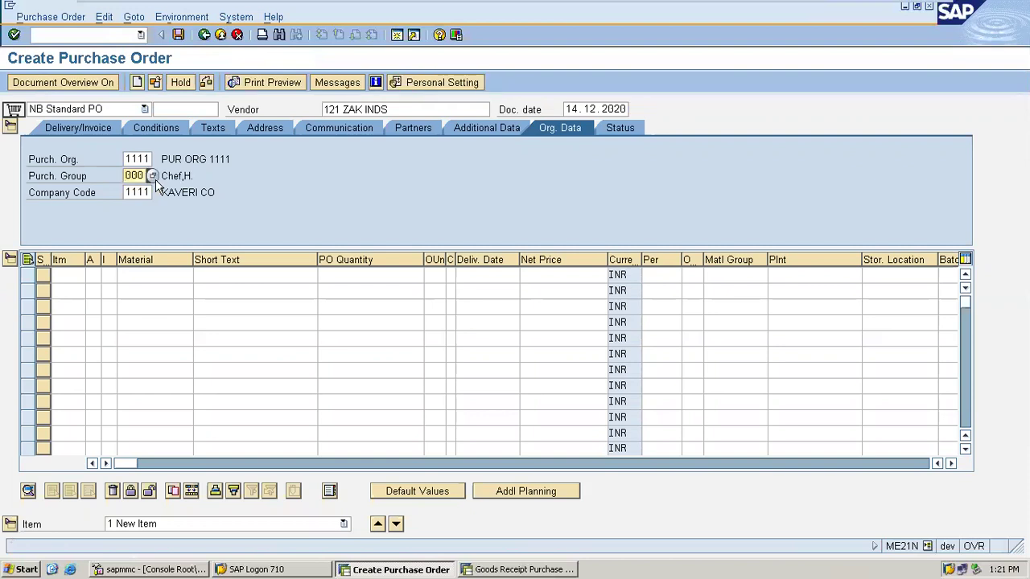
Add item material 1518 with plant 1111 and storage location 1111
click(148, 276)
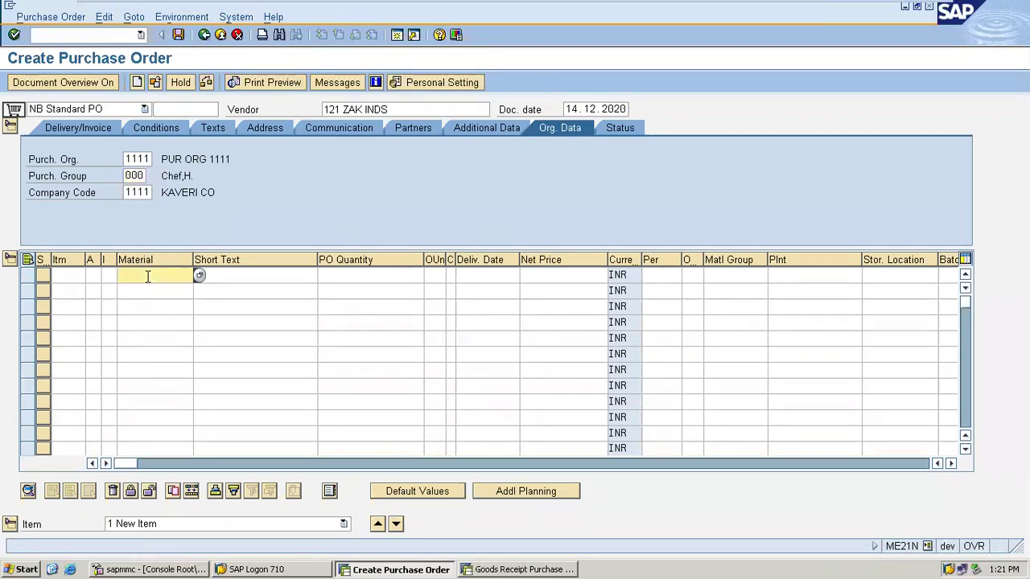
text(1518)
key(Return)
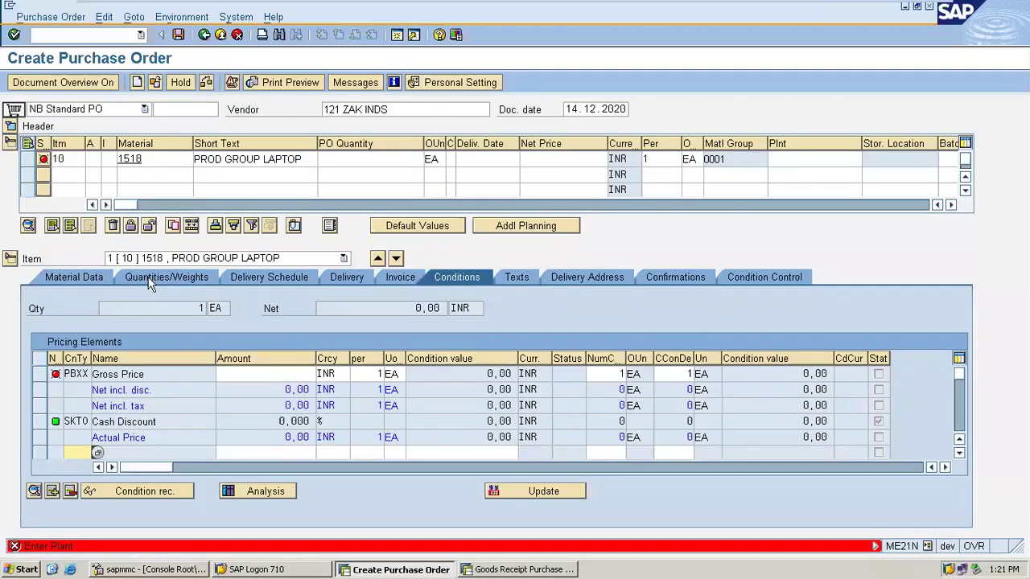
click(764, 163)
text(1111)
key(Down)
key(Return)
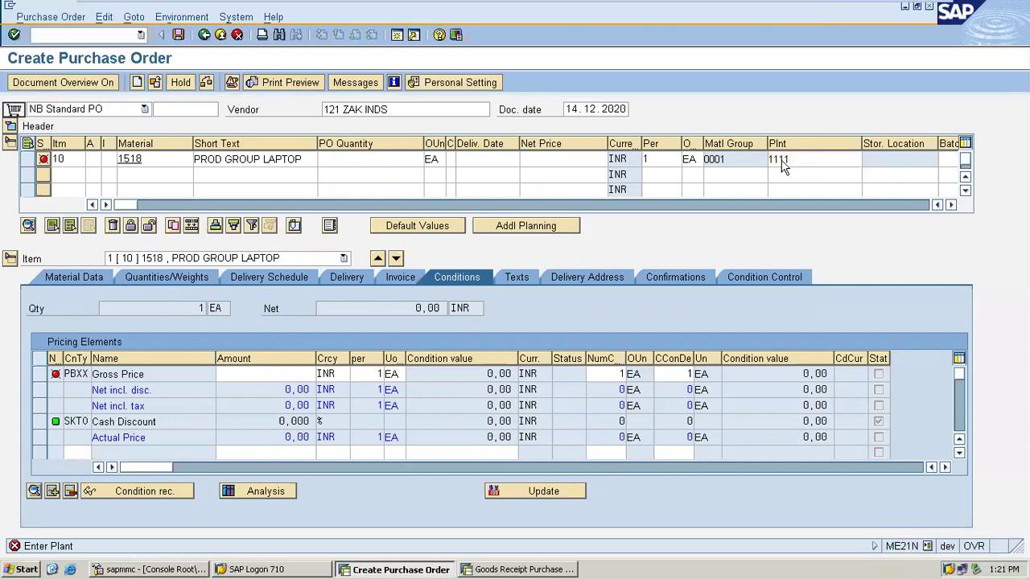
click(912, 161)
text(1111)
key(Down)
key(Return)
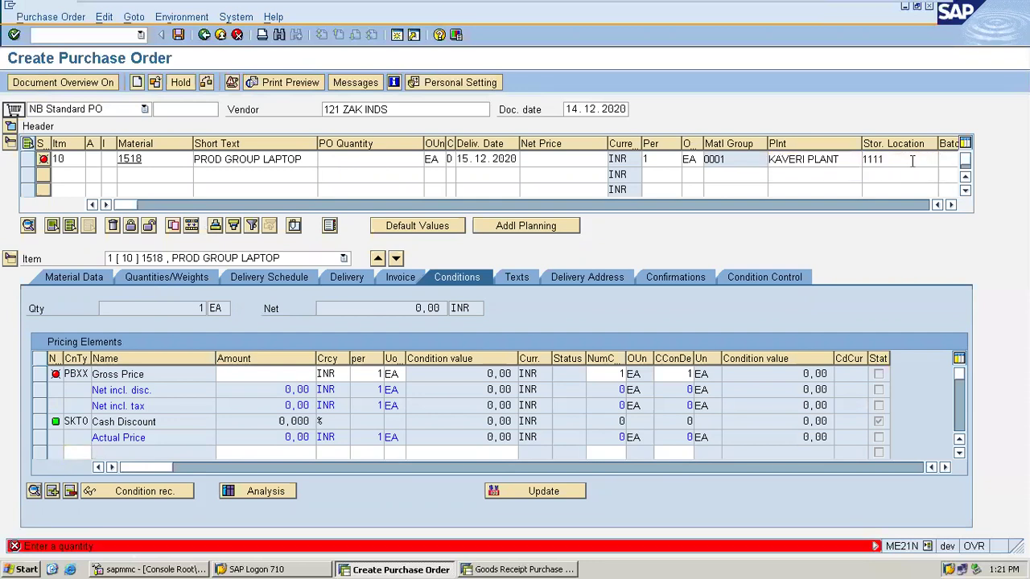
Set the item quantity to 10 and net price to 1100
click(380, 158)
text(10)
key(Return)
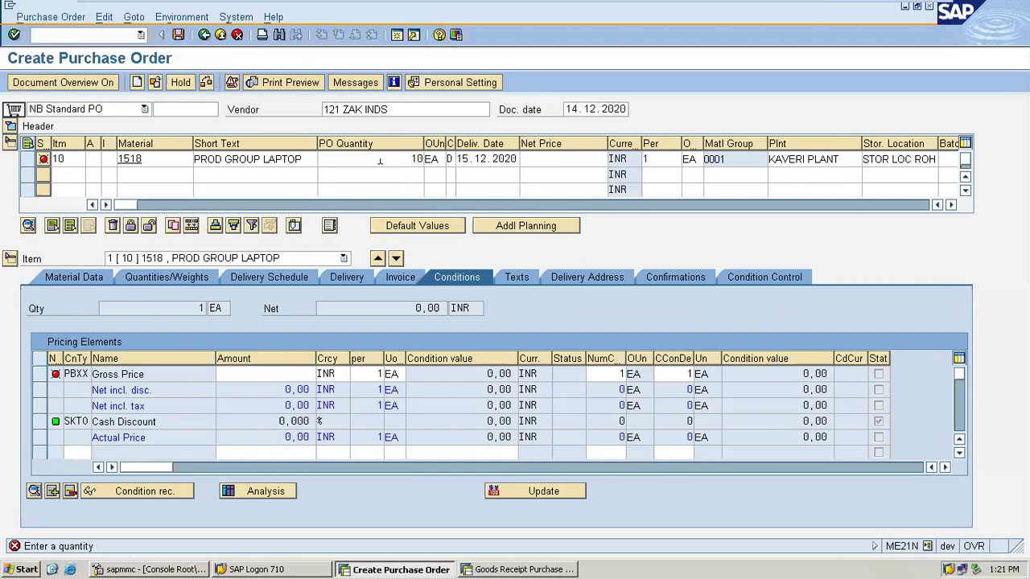
click(550, 161)
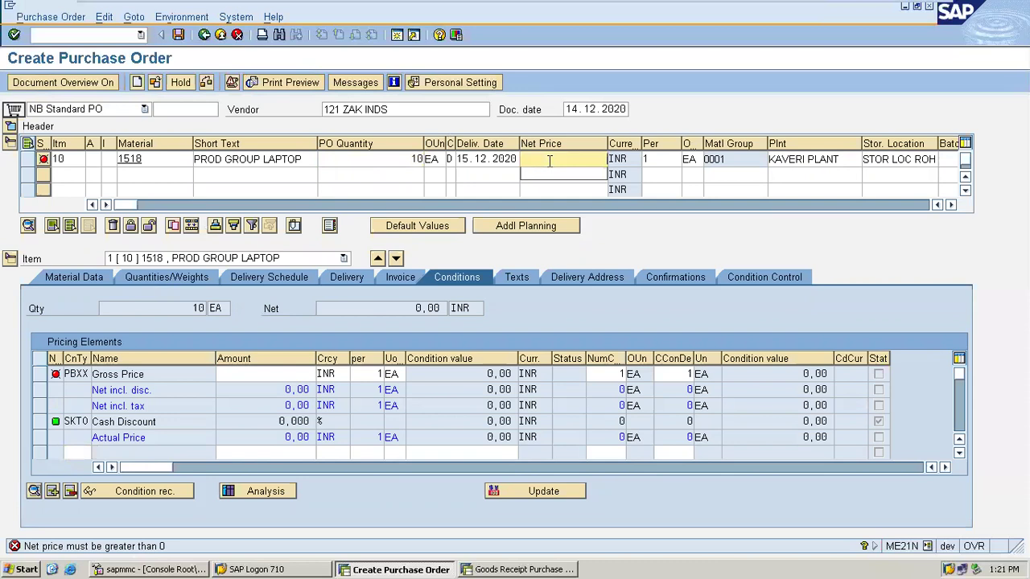
text(1100)
key(Return)
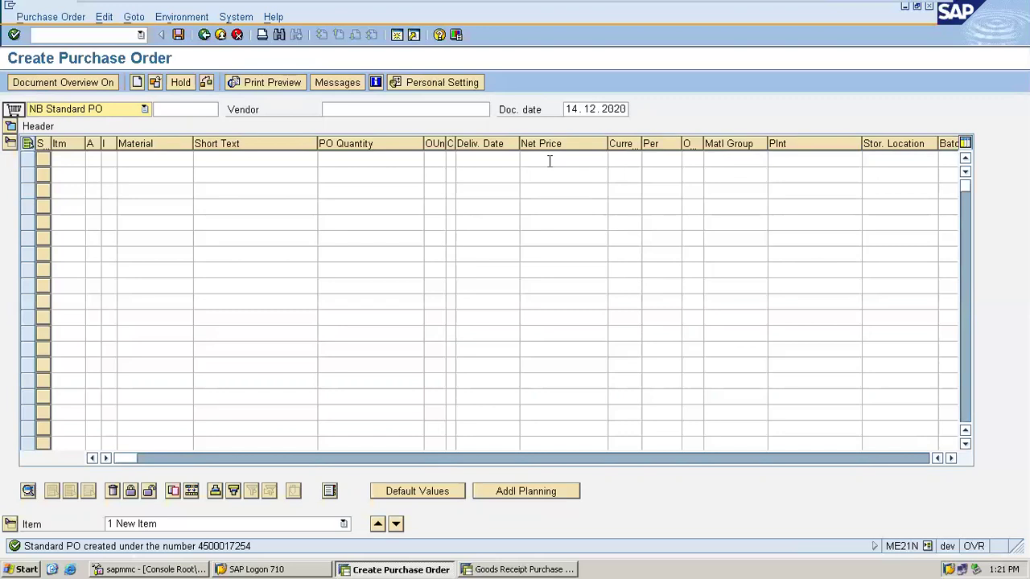
click(221, 35)
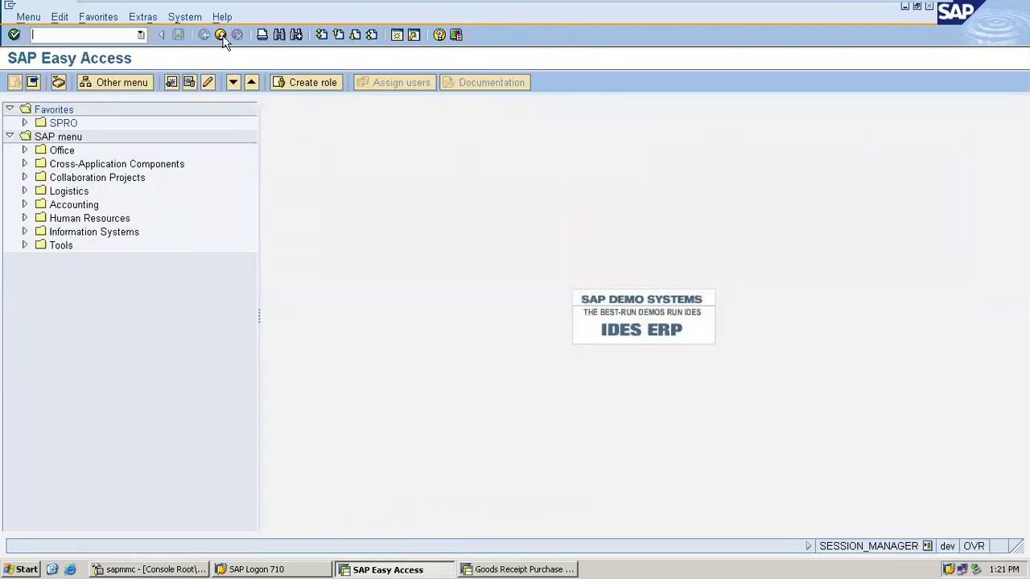
text(MIGO)
key(Return)
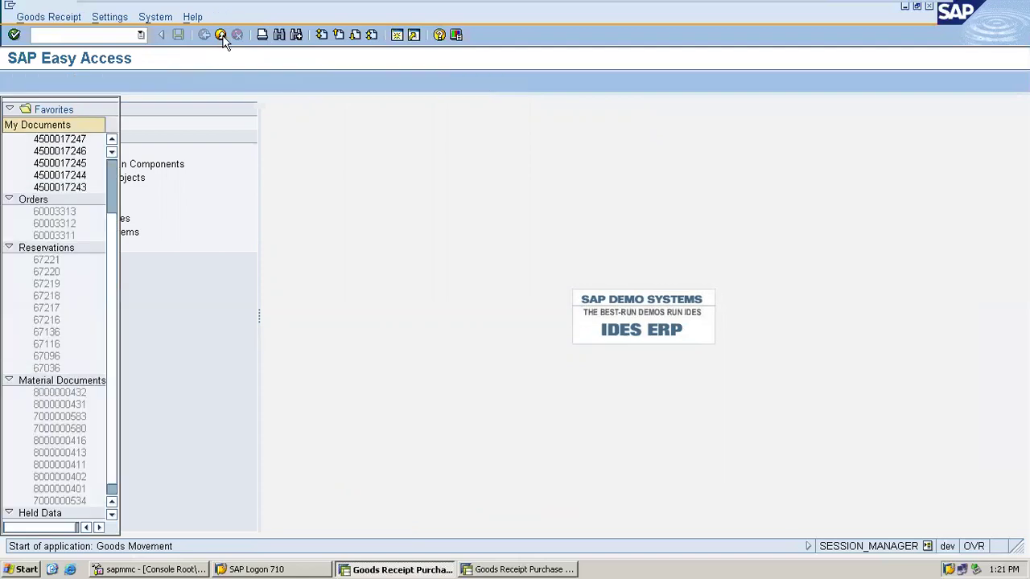
key(Down)
key(Down)
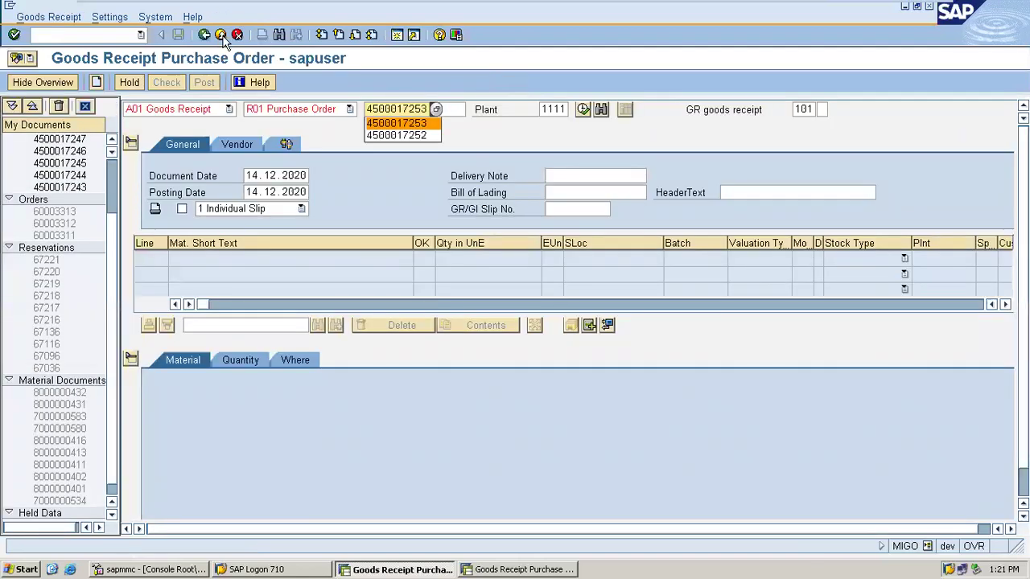
key(Return)
key(BackSpace)
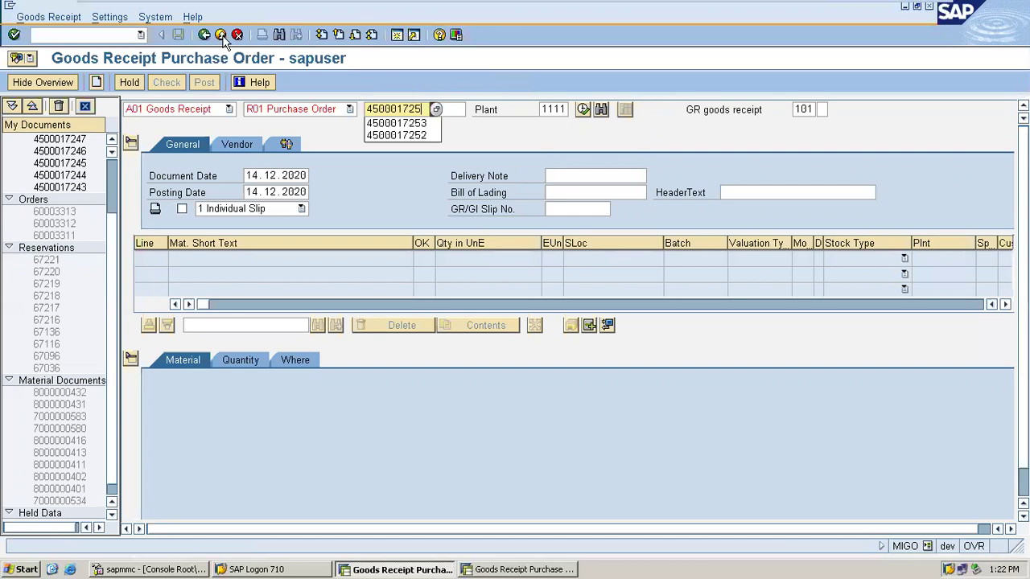
text(4)
key(Return)
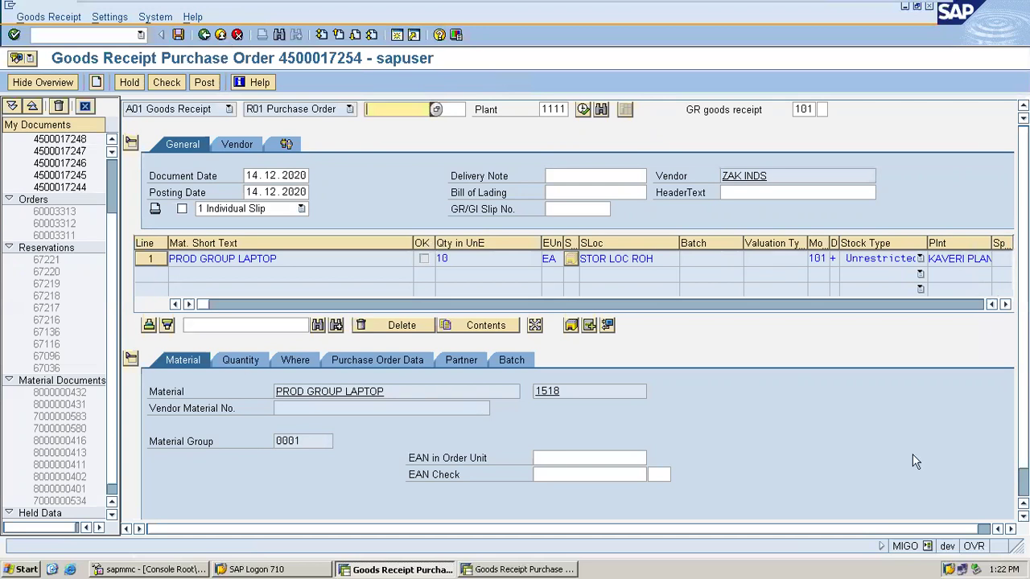
scroll(1024, 486, down, 1)
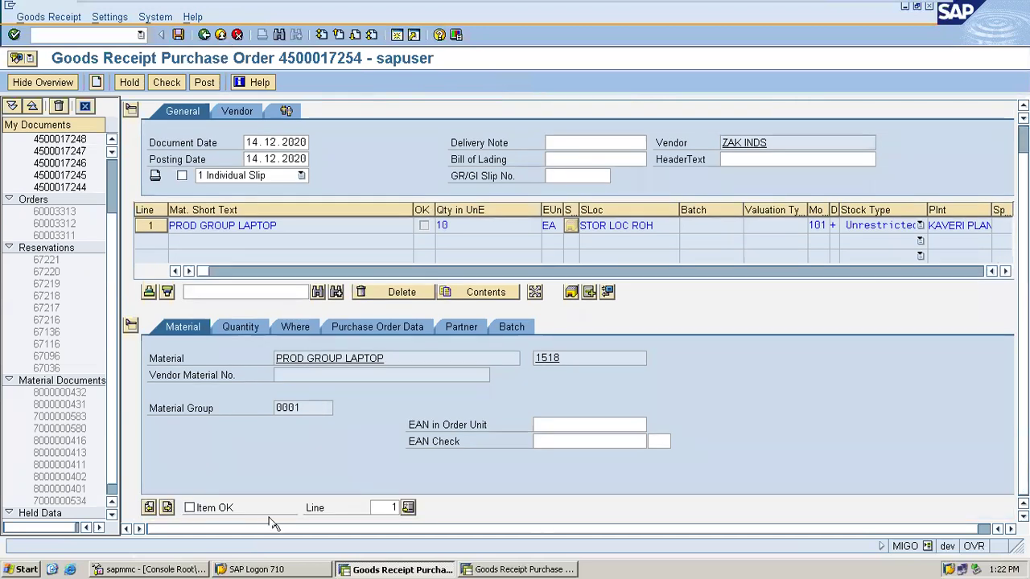
click(222, 511)
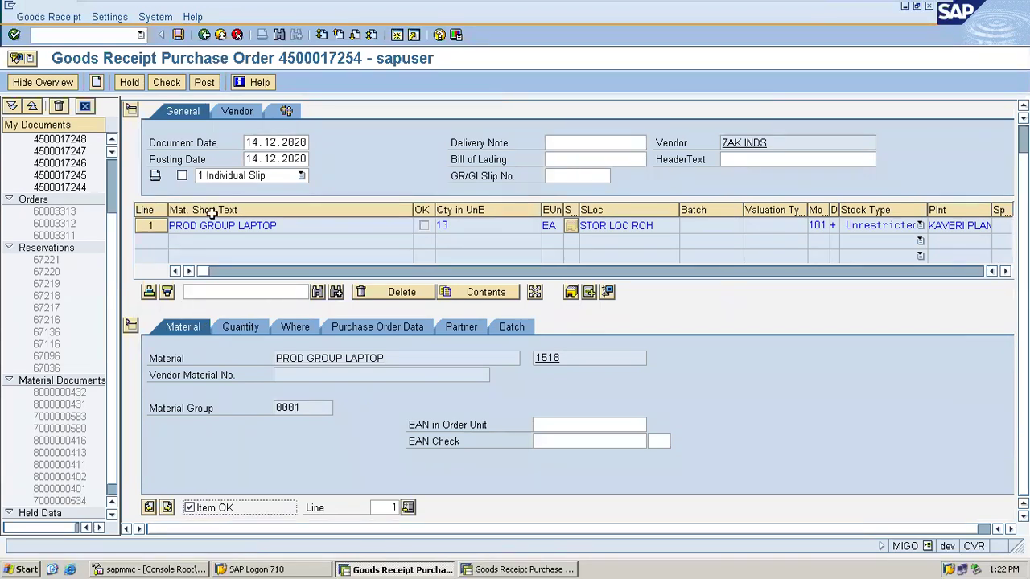
click(168, 83)
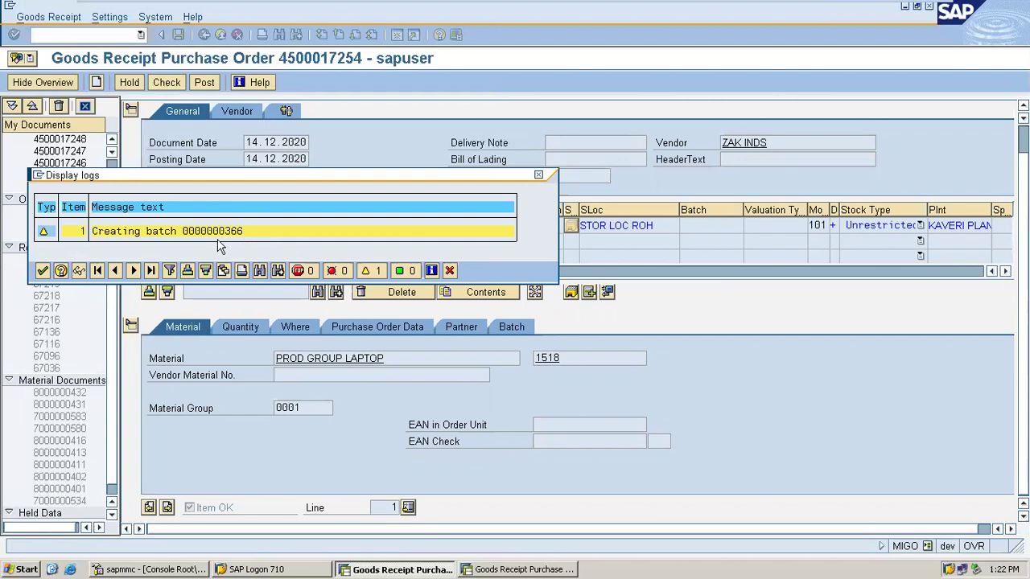
click(43, 271)
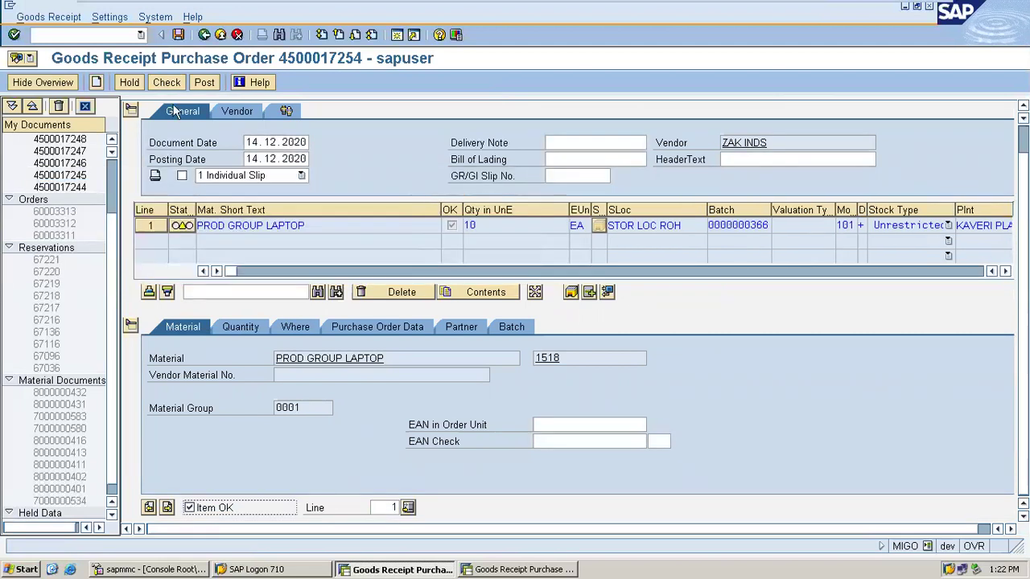
click(205, 85)
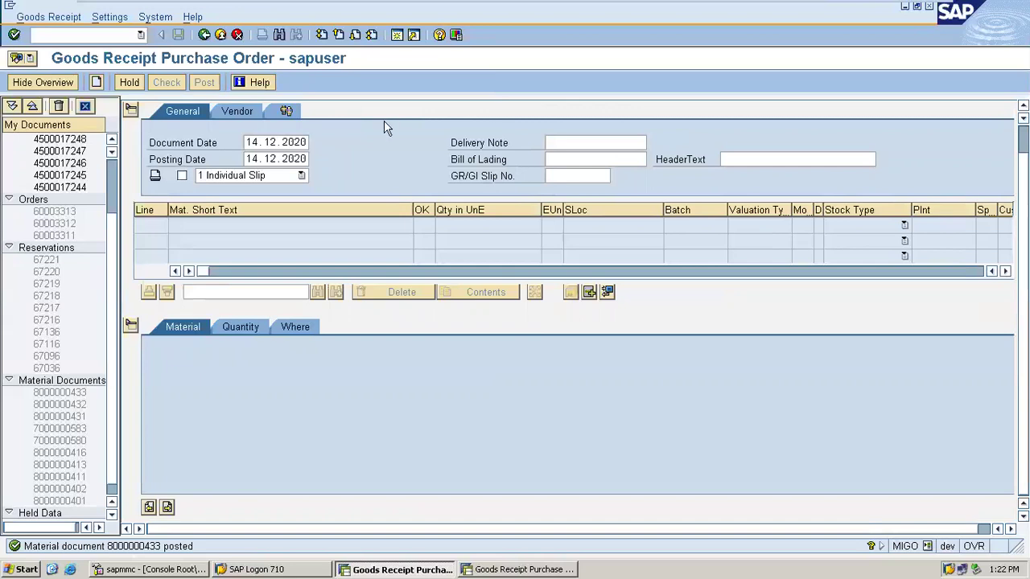
click(1025, 148)
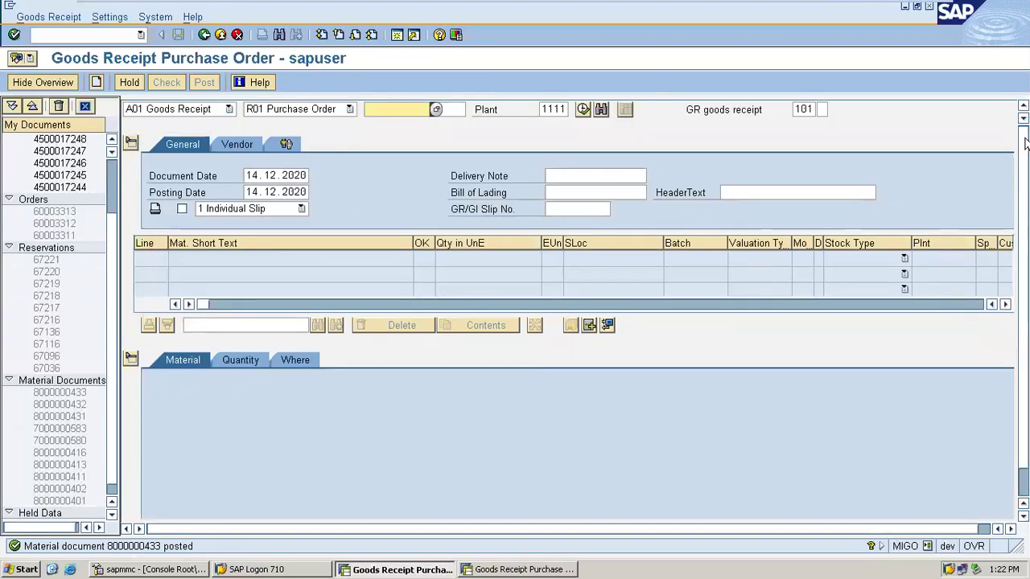
click(182, 108)
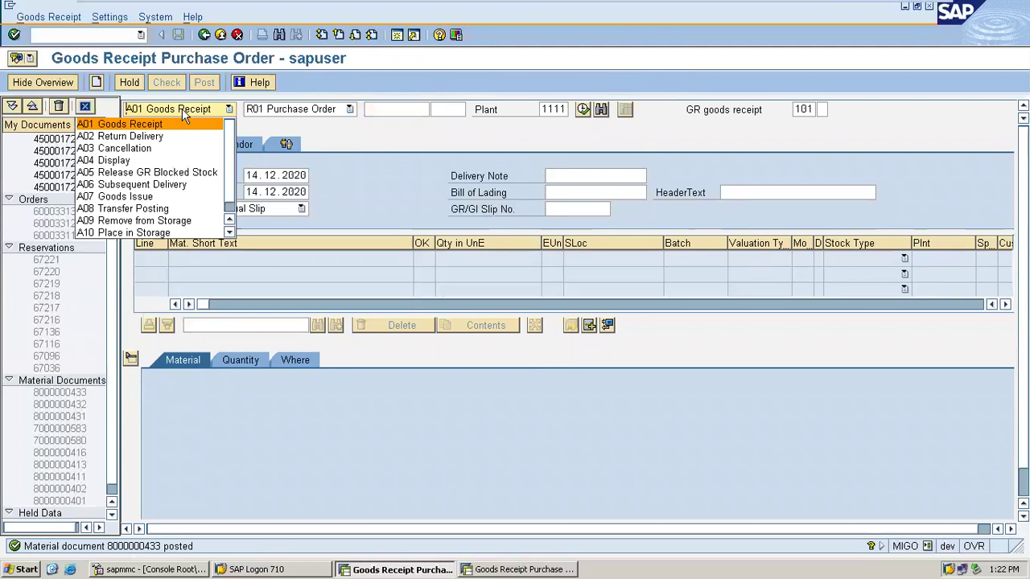
click(171, 164)
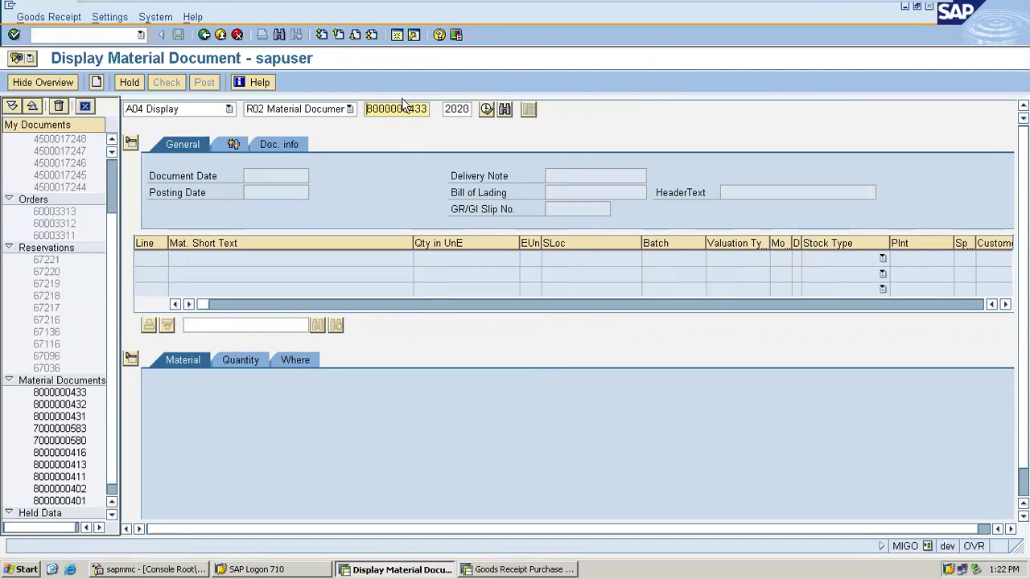
key(Return)
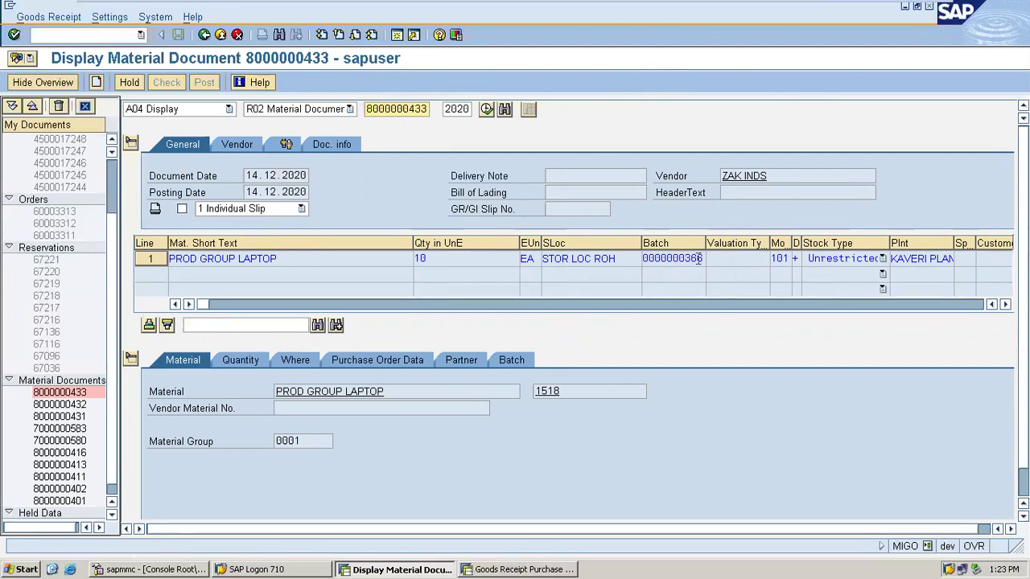
click(693, 258)
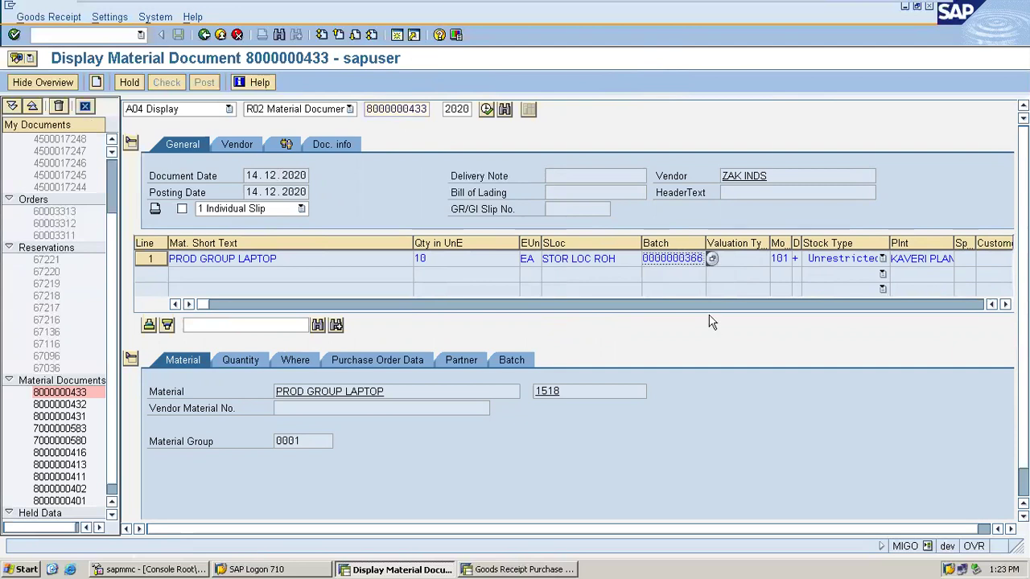
click(397, 37)
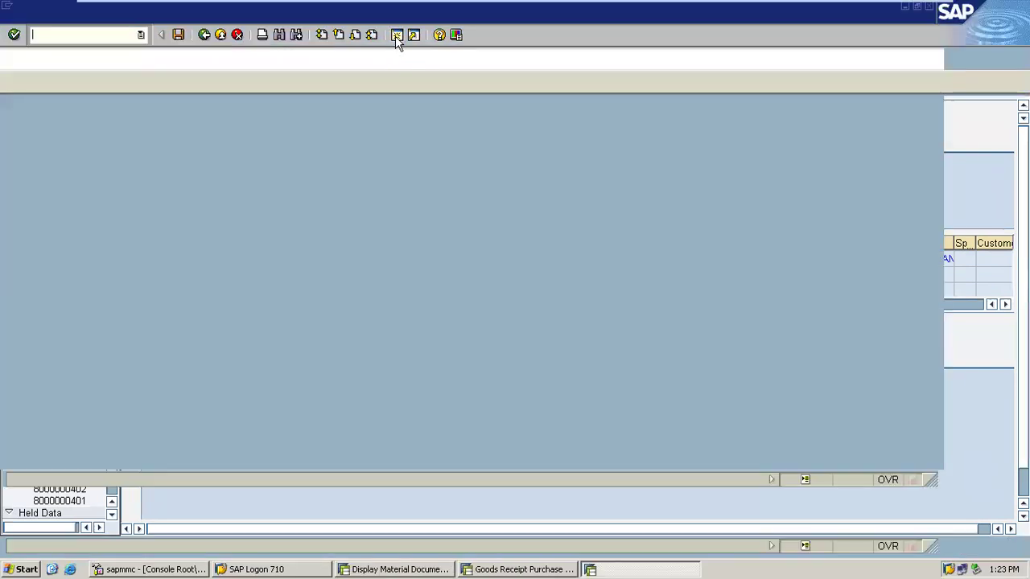
text(MMBE)
key(Return)
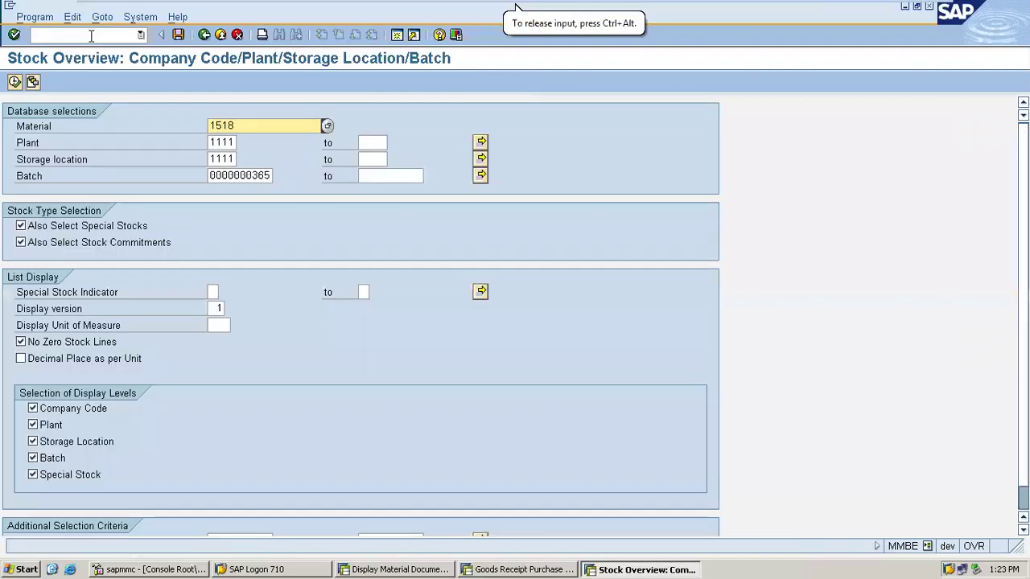
click(270, 175)
key(BackSpace)
key(BackSpace)
key(BackSpace)
key(BackSpace)
key(BackSpace)
key(BackSpace)
key(BackSpace)
key(BackSpace)
key(BackSpace)
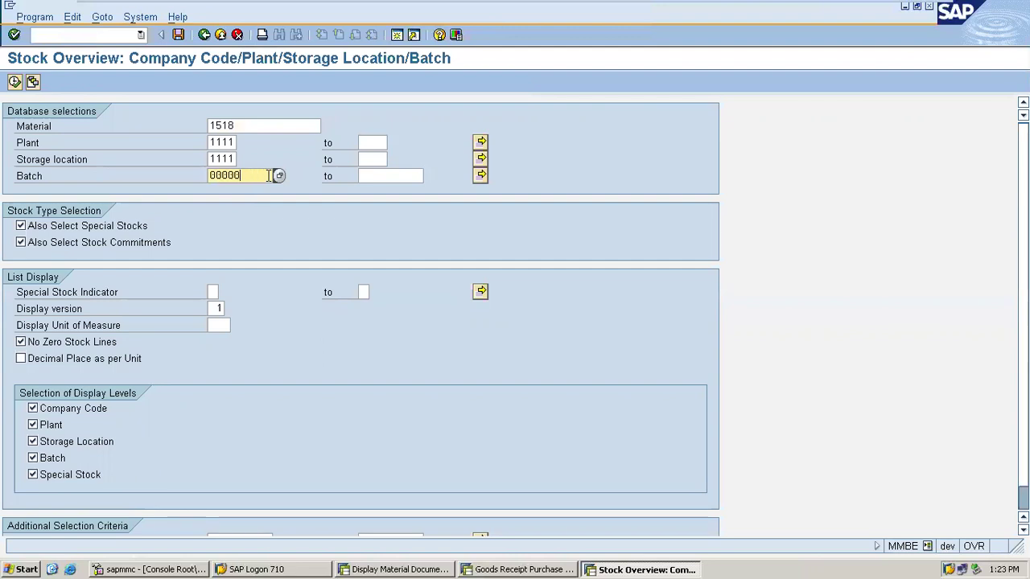
click(15, 82)
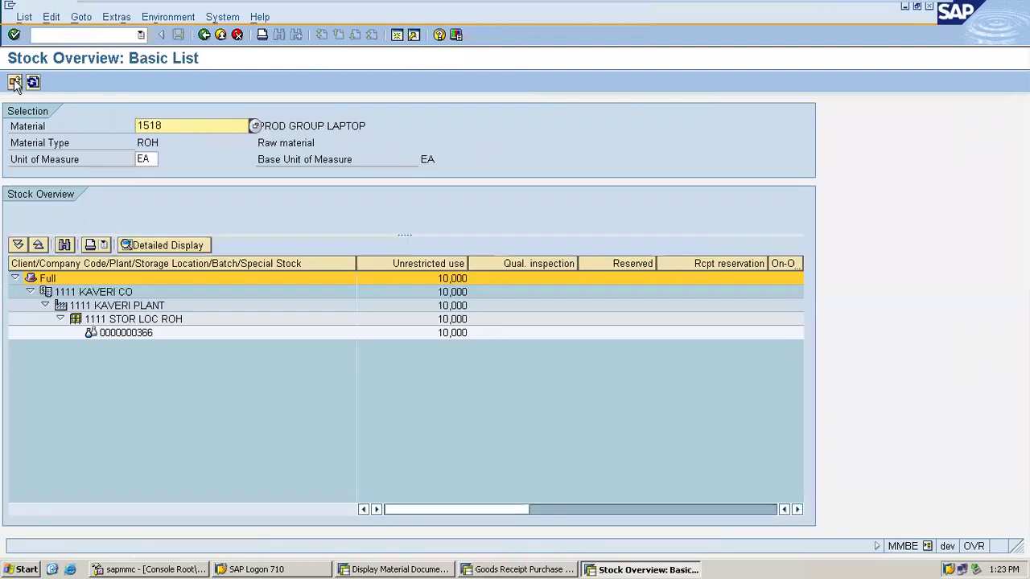
click(113, 333)
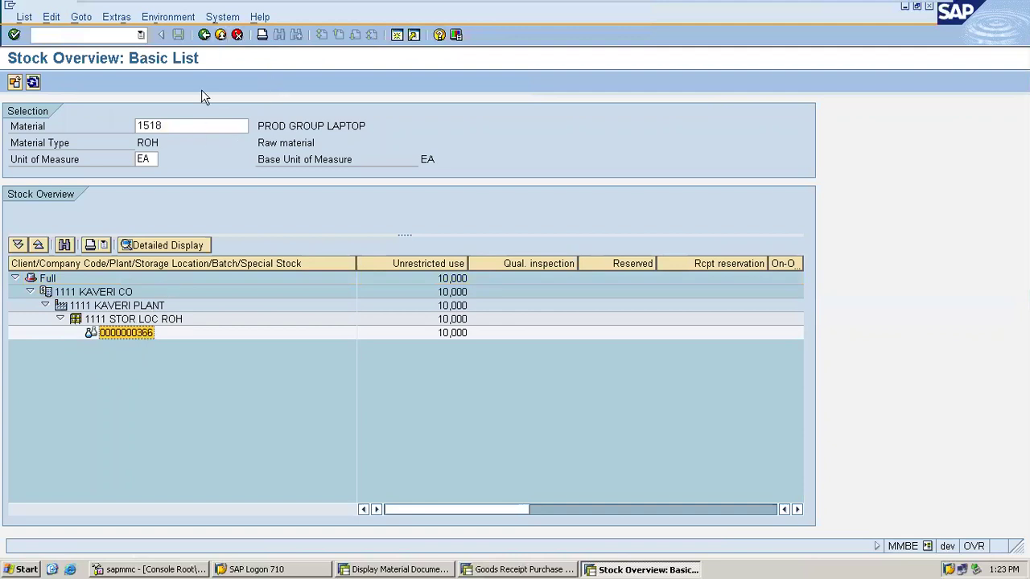
click(221, 35)
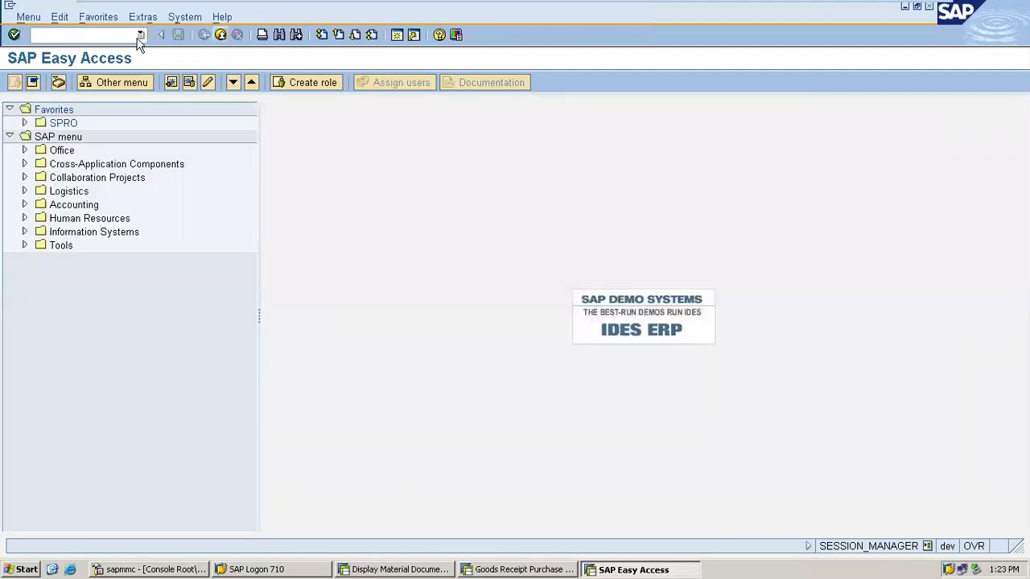
text(MSC)
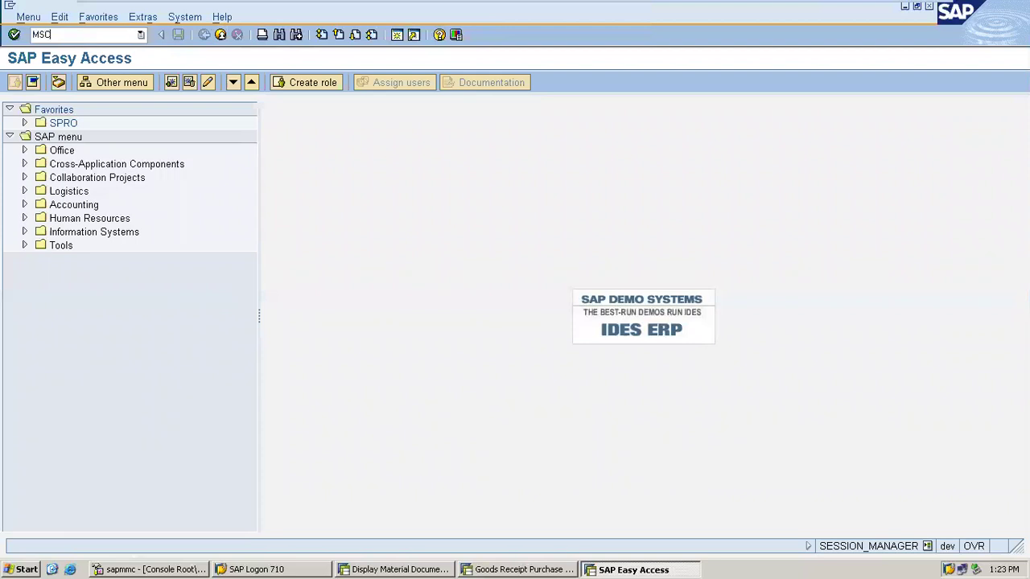
text(3N)
key(Return)
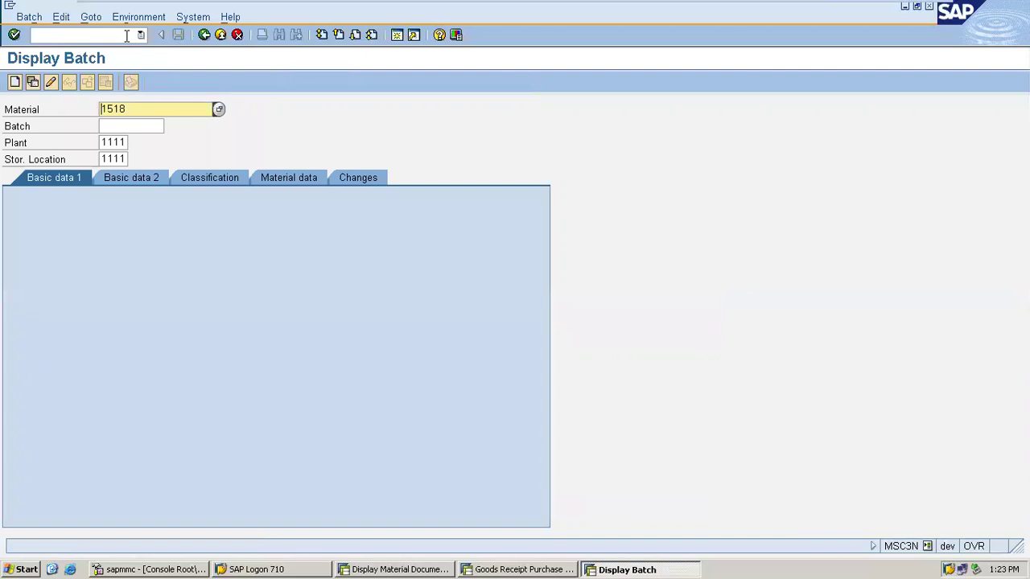
key(Tab)
text(0000000000)
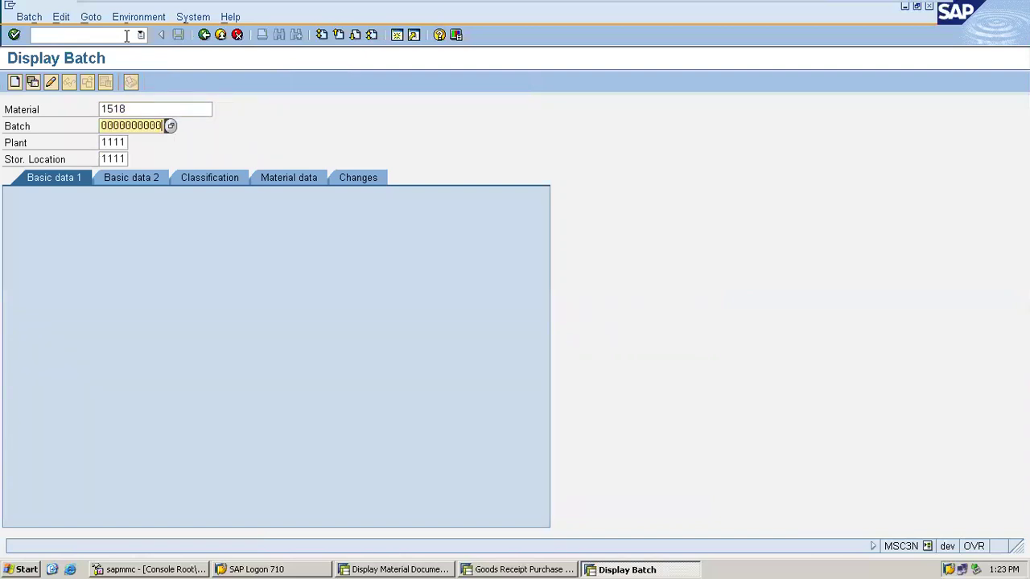
key(Left)
key(Left)
text(366)
key(Return)
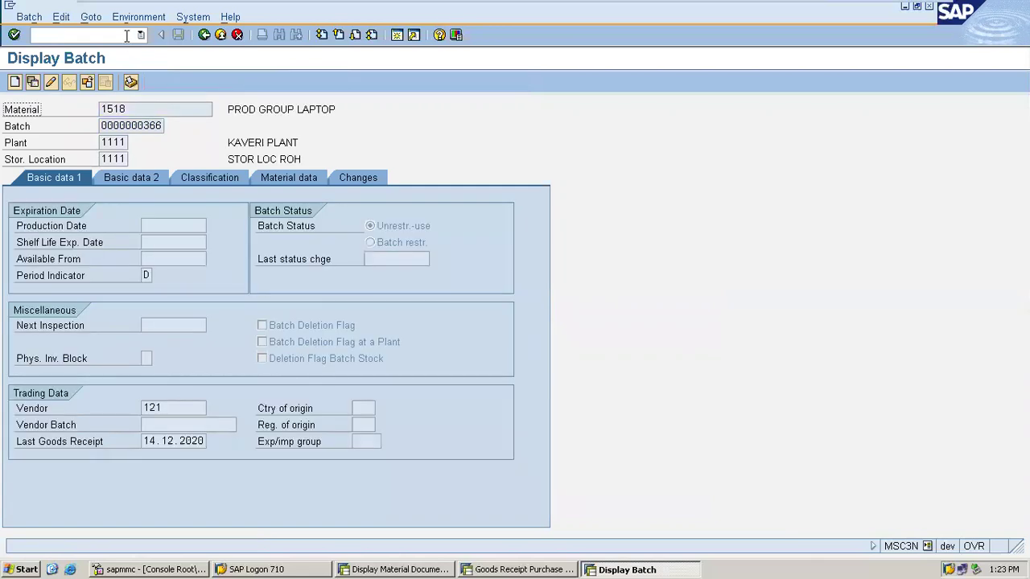
Review the Changes tab showing creation on 14.12.2020 at 13:22:33, then exit
click(354, 179)
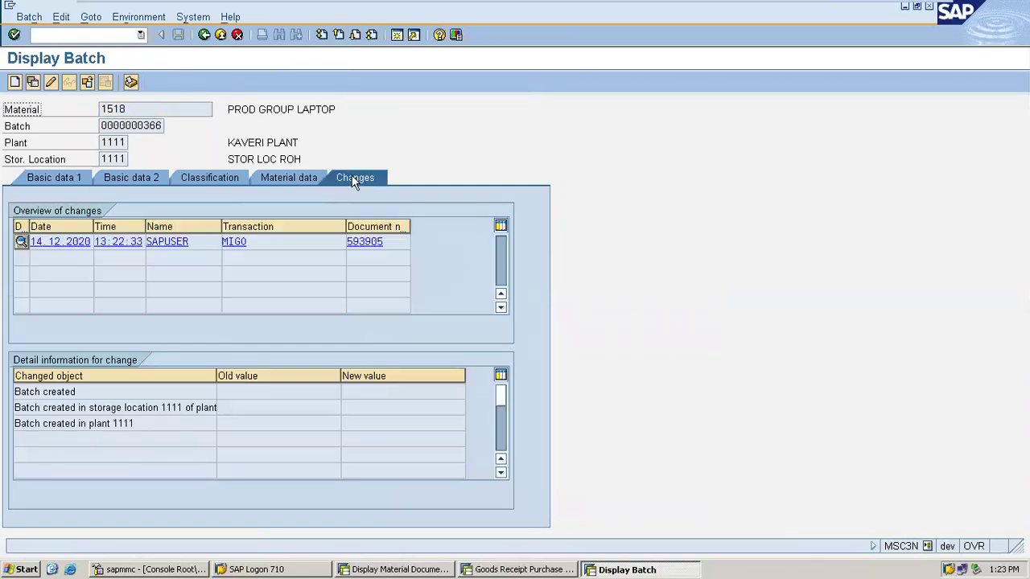
click(75, 244)
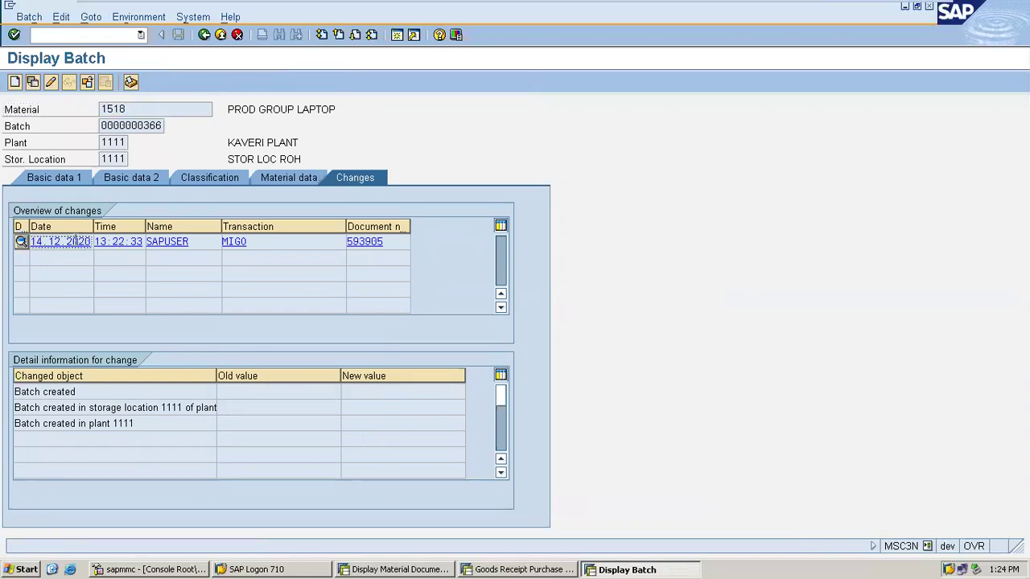
click(100, 243)
click(65, 242)
click(152, 127)
click(220, 35)
Return to PowerPoint's closing LEARN2WIN slide 3 and highlight the contact phone-number line
mouse_move(678, 4)
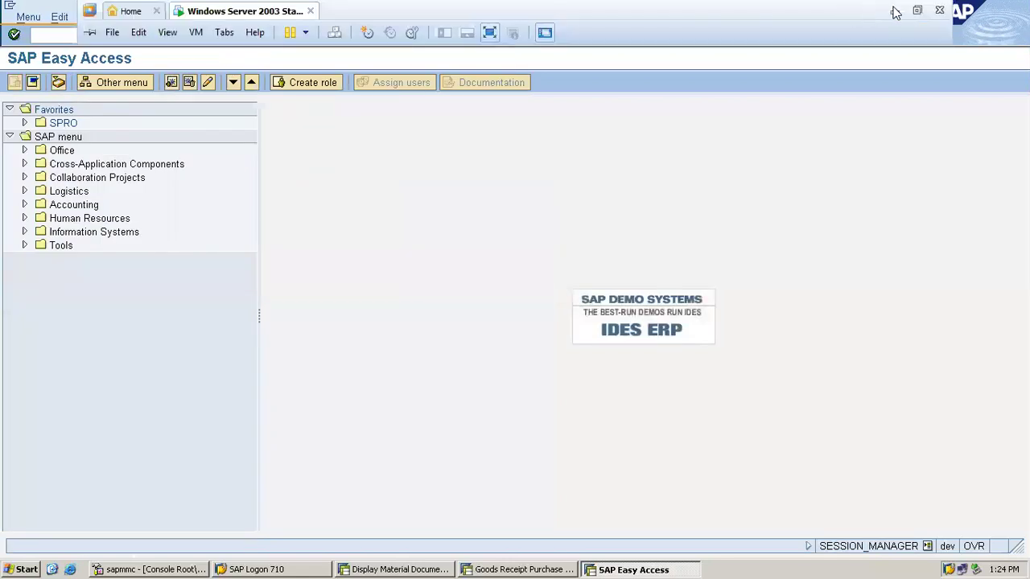
click(893, 12)
click(78, 328)
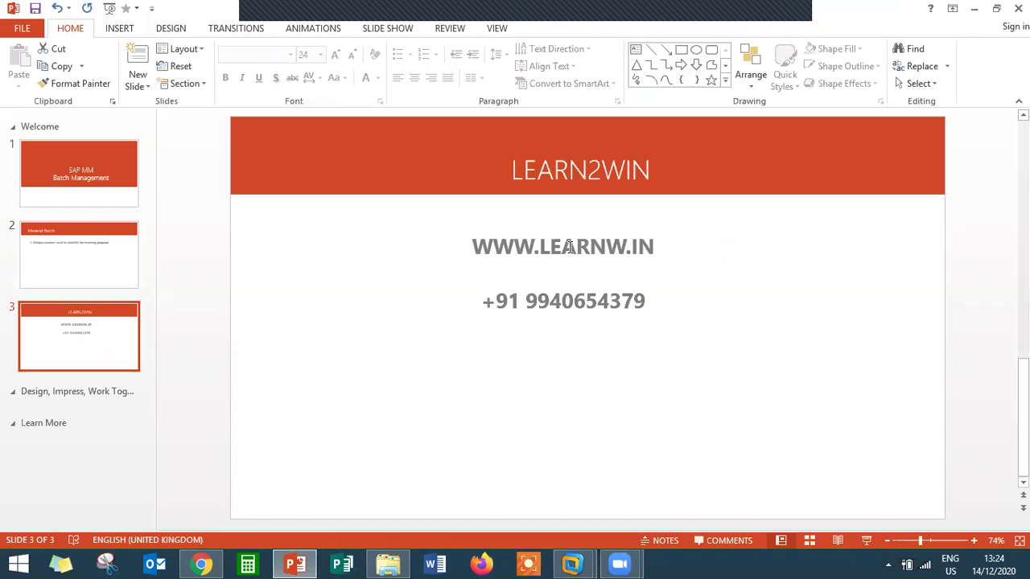
click(570, 247)
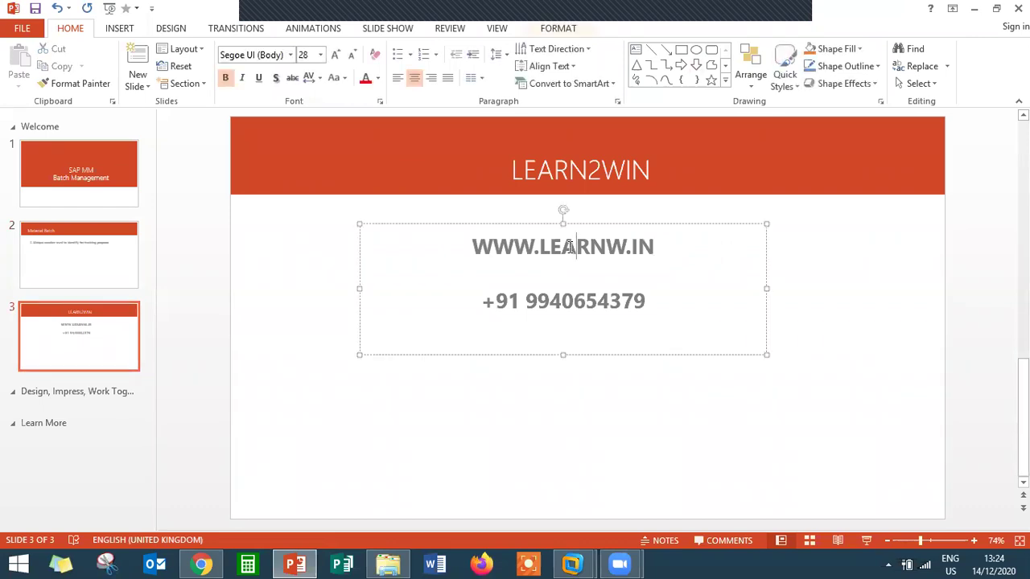
triple_click(573, 301)
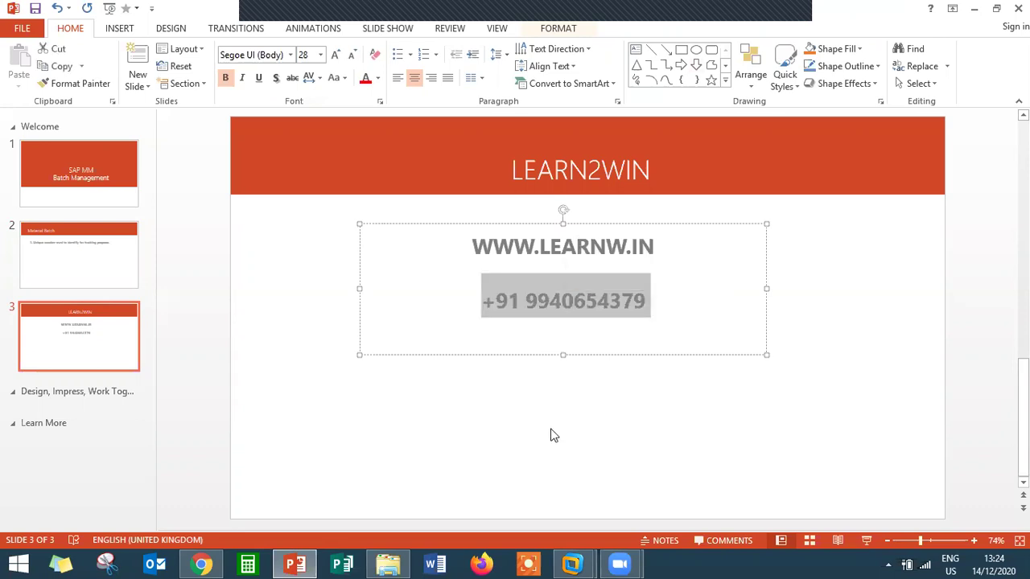